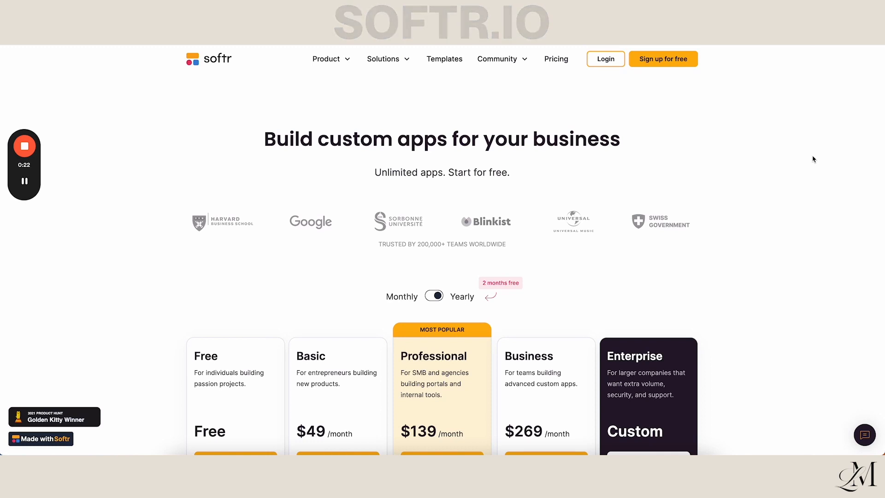
Review the pricing plans offered for Softr
scroll(717, 295, "down", 5)
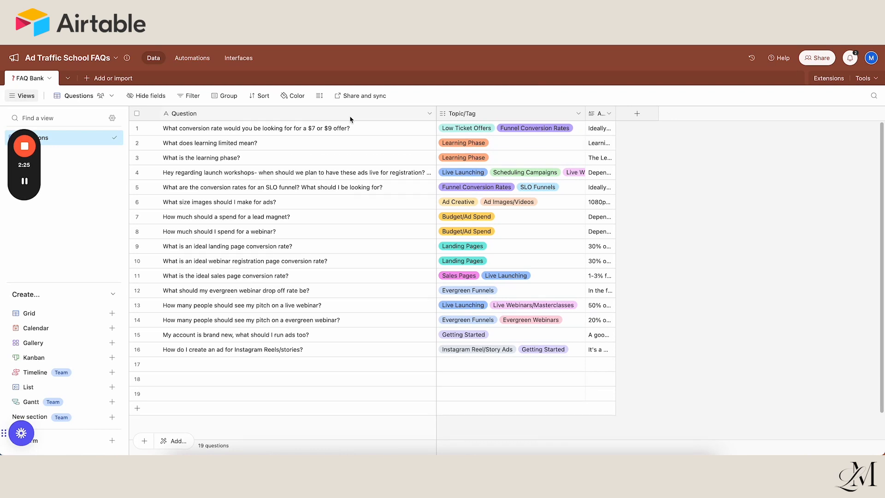
left_click(356, 130)
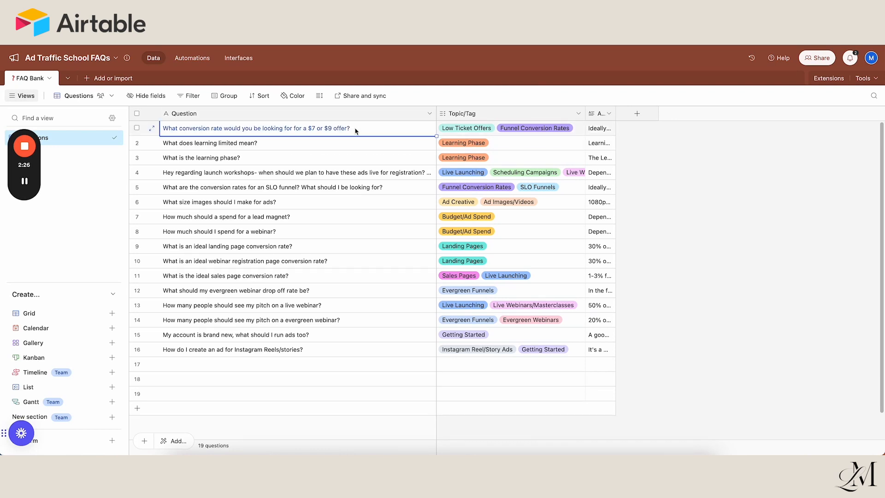
left_click(40, 84)
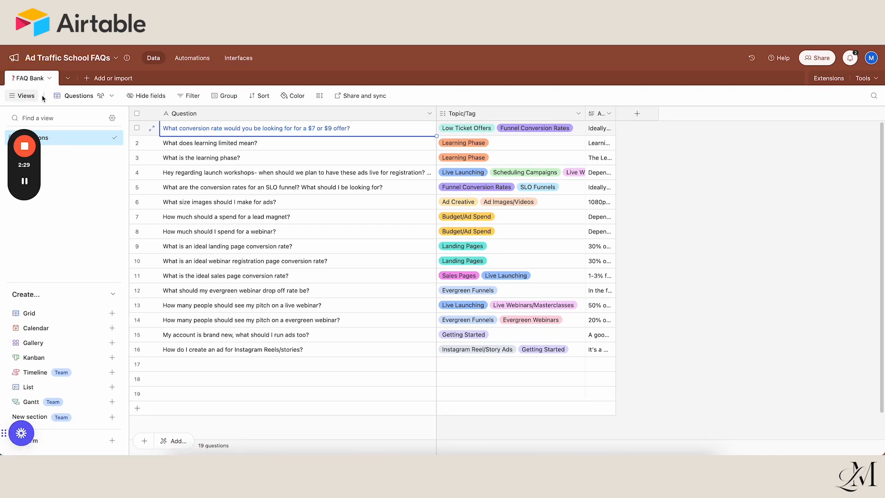
mouse_move(36, 162)
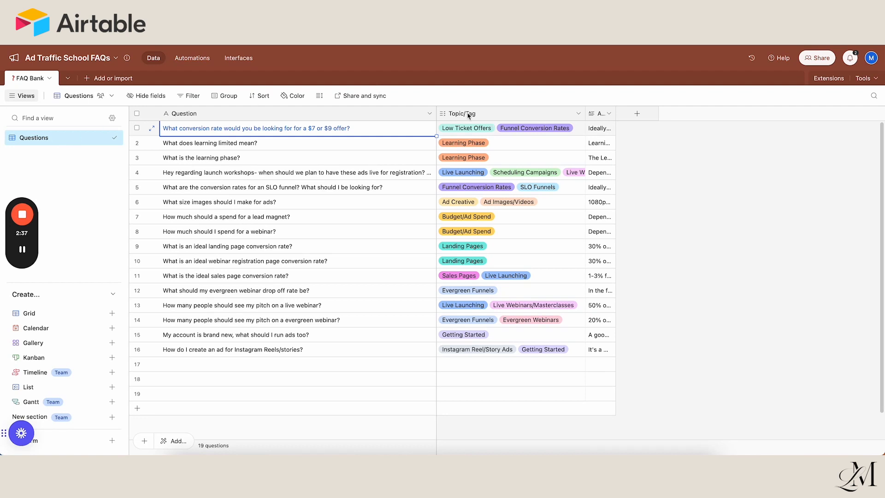
Edit the Question field, choose Single line text as its field type and save it
left_click(429, 114)
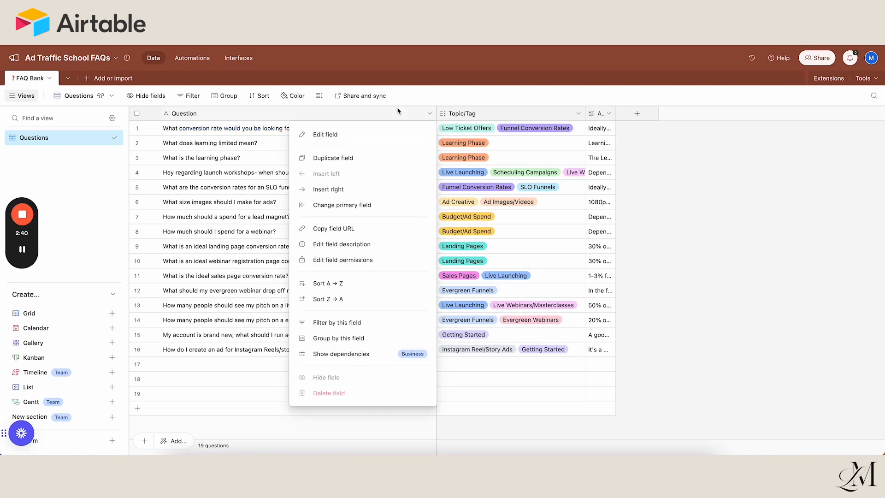
left_click(343, 135)
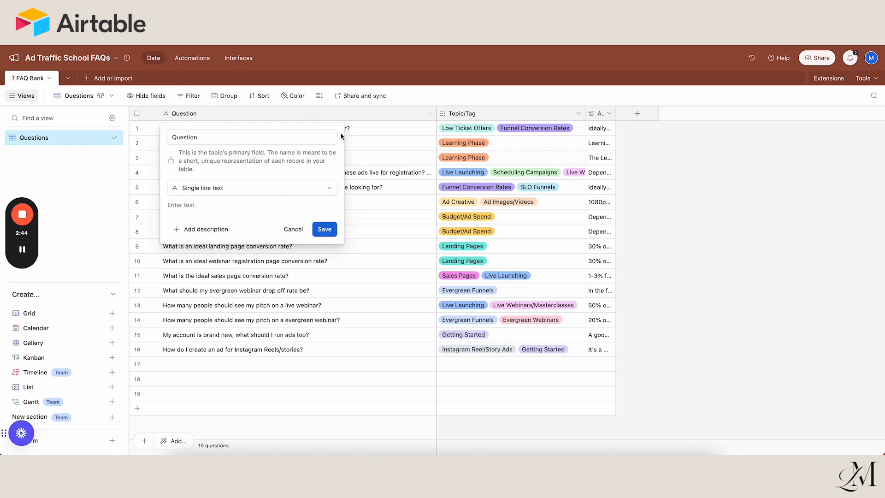
left_click(200, 188)
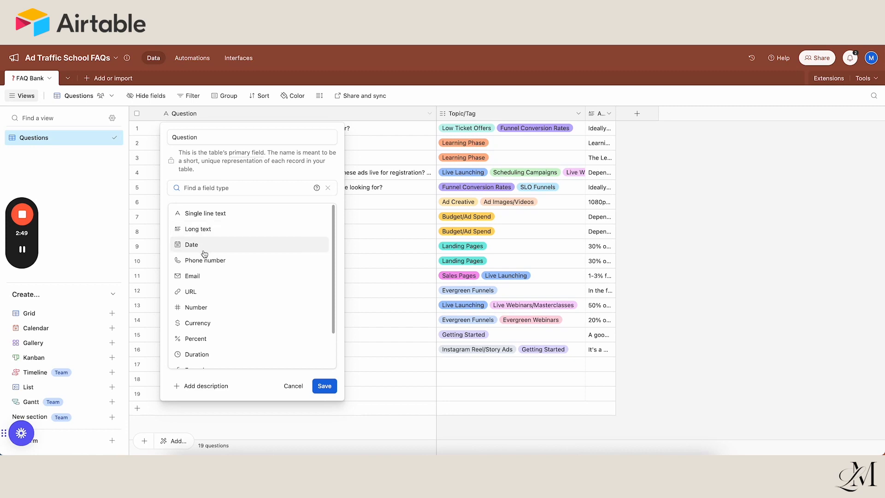
left_click(221, 214)
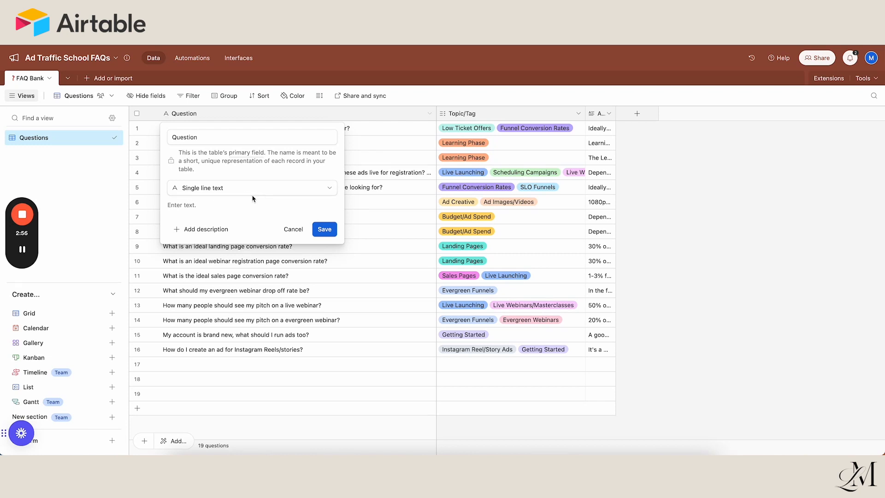
left_click(325, 230)
Open the Topic/Tag field for editing and examine its full list of multiple select options
left_click(579, 114)
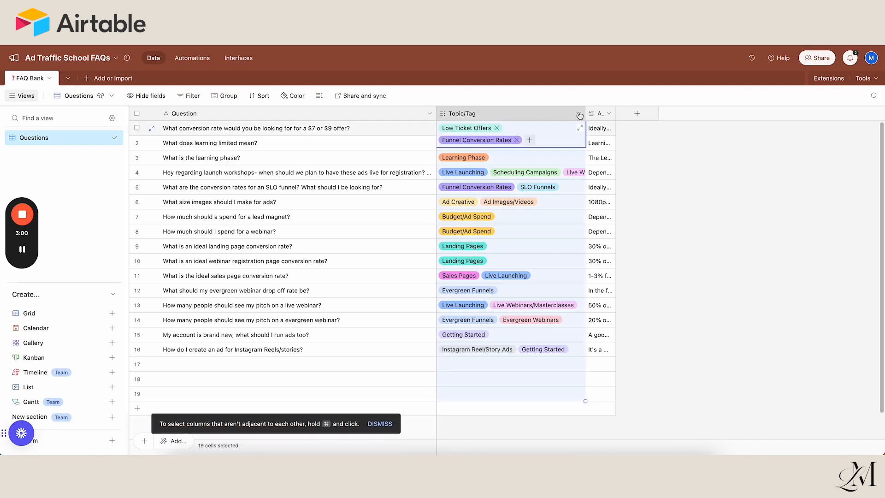
left_click(579, 113)
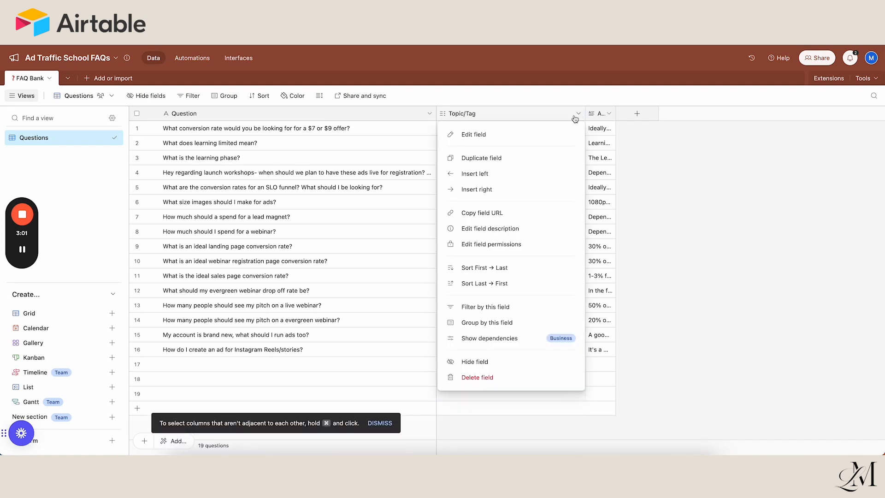
left_click(482, 134)
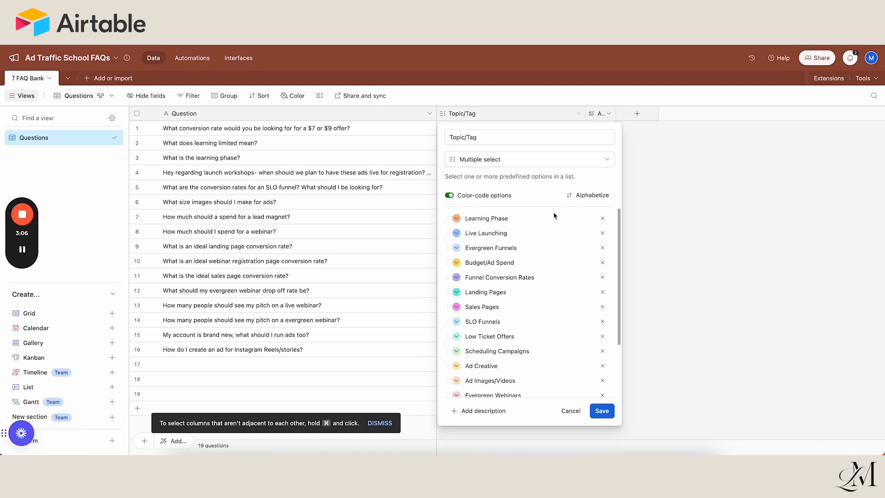
scroll(507, 263, "down", 2)
scroll(498, 225, "up", 3)
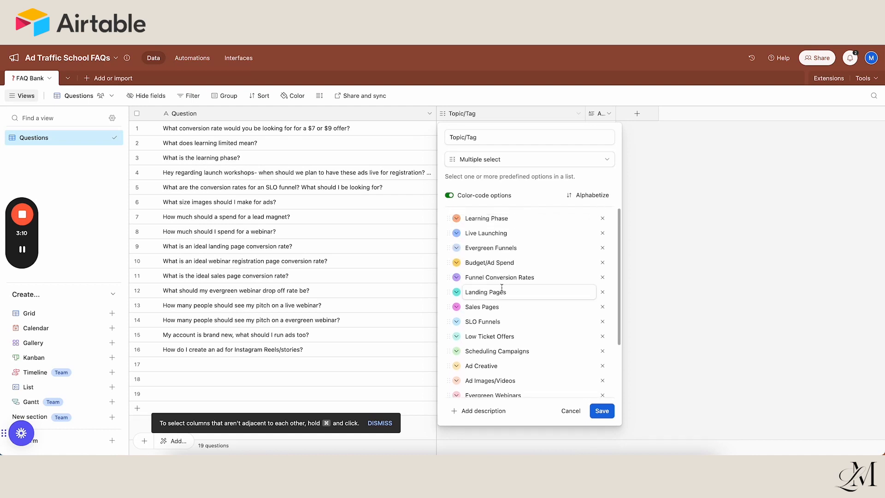
scroll(501, 287, "down", 2)
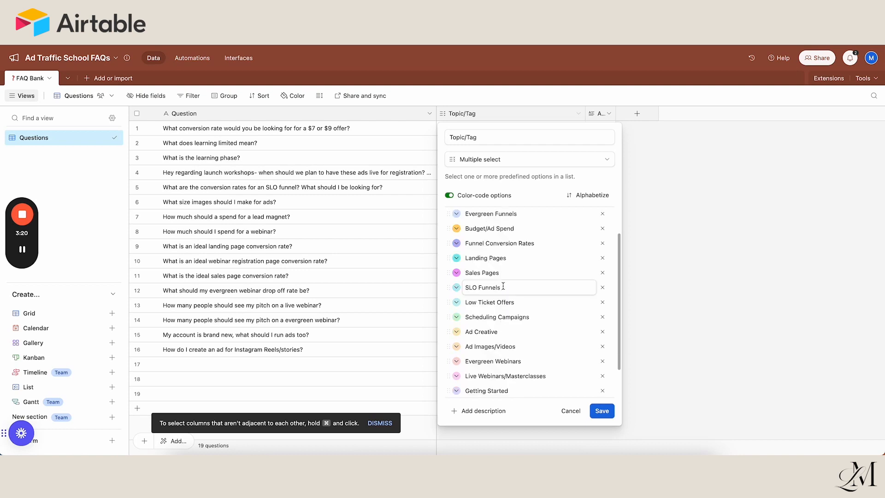
scroll(505, 272, "down", 2)
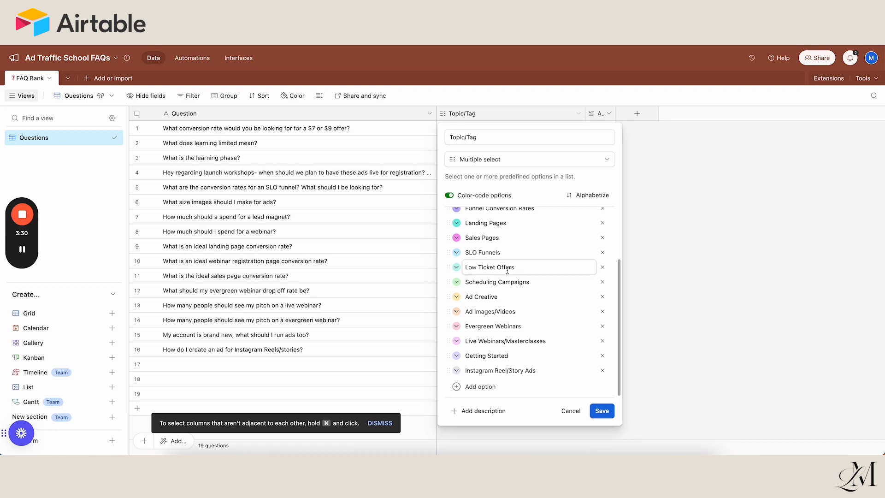
scroll(507, 270, "up", 3)
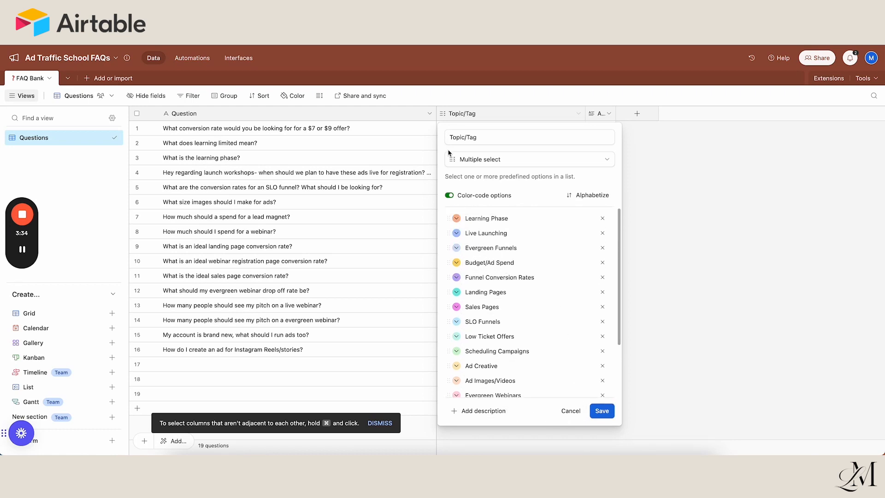
Keep color-coding on for the Topic/Tag options, alphabetize them and save the field
left_click(495, 202)
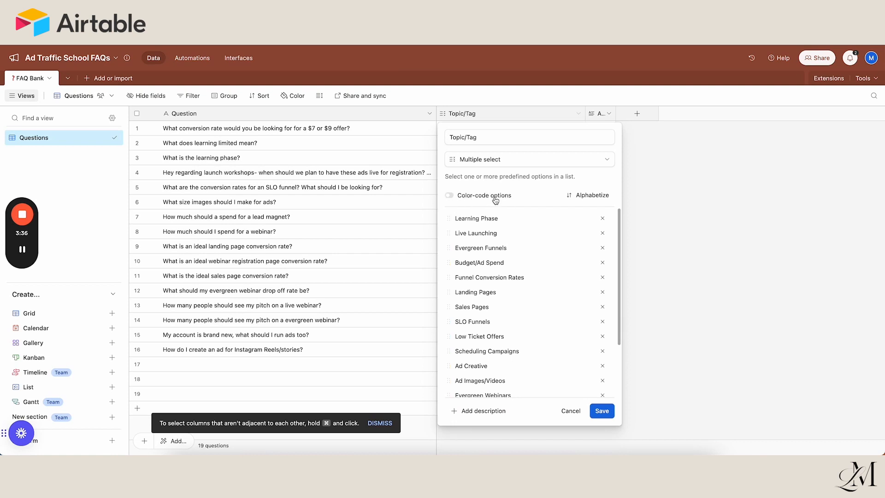
left_click(496, 199)
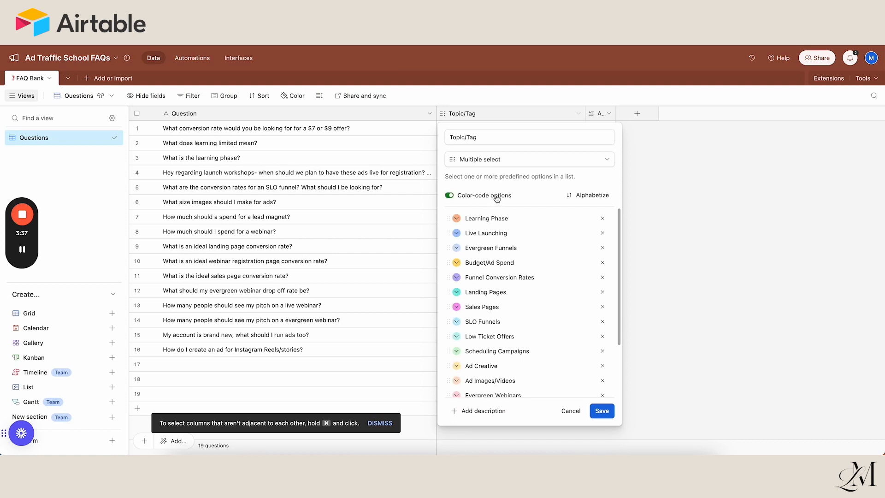
left_click(603, 197)
left_click(601, 411)
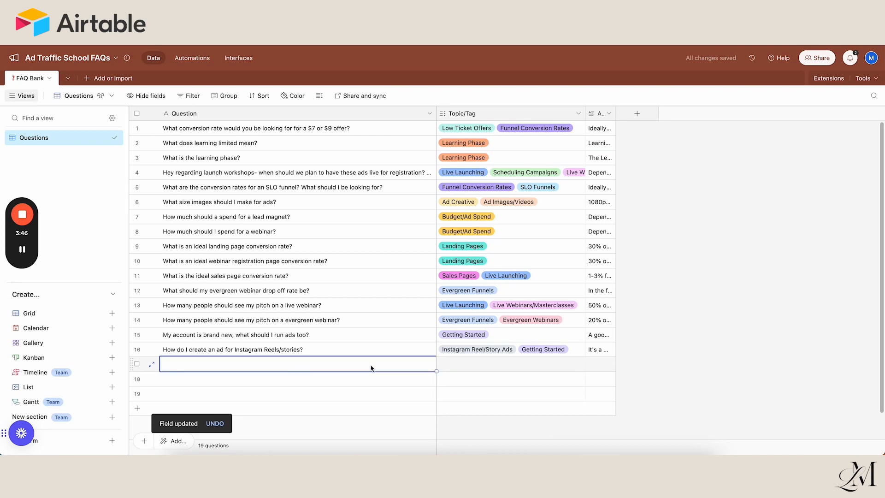
View the tags available for the Topic/Tag cell of empty row 17 without choosing one
left_click(493, 368)
left_click(444, 364)
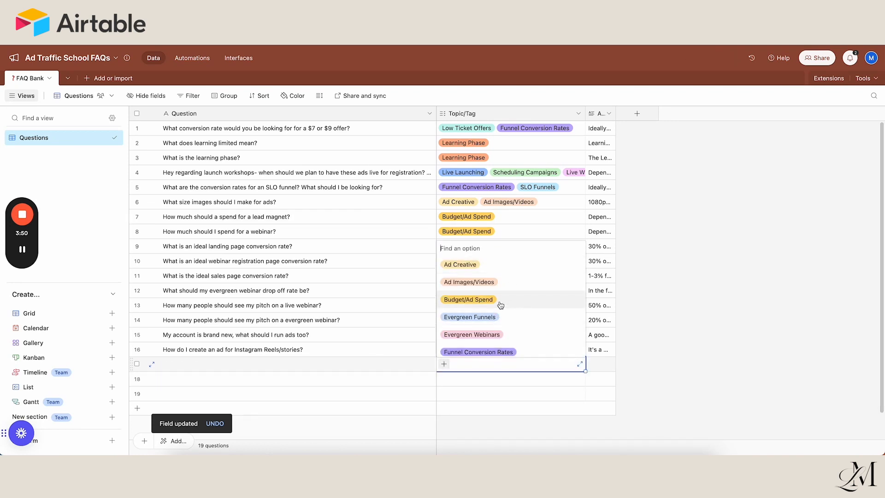
key("Escape")
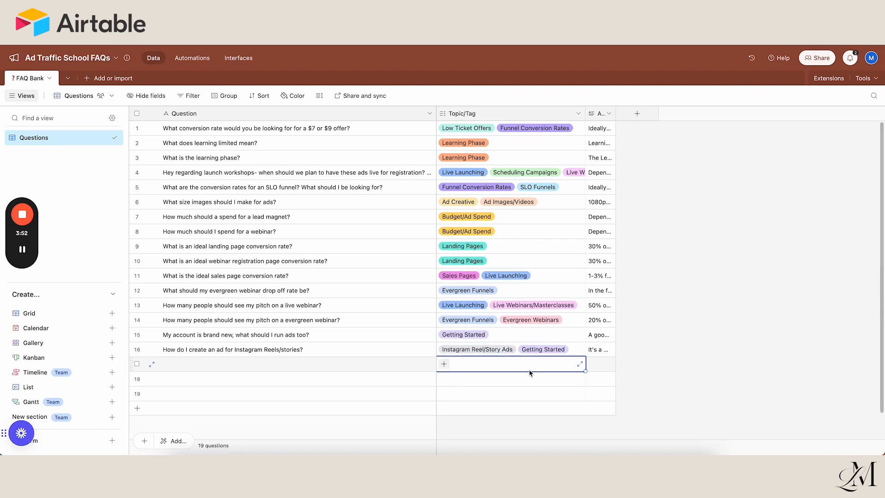
Open the Answer field for editing, check its Long text type and rich text formatting option, and save it
left_click(594, 353)
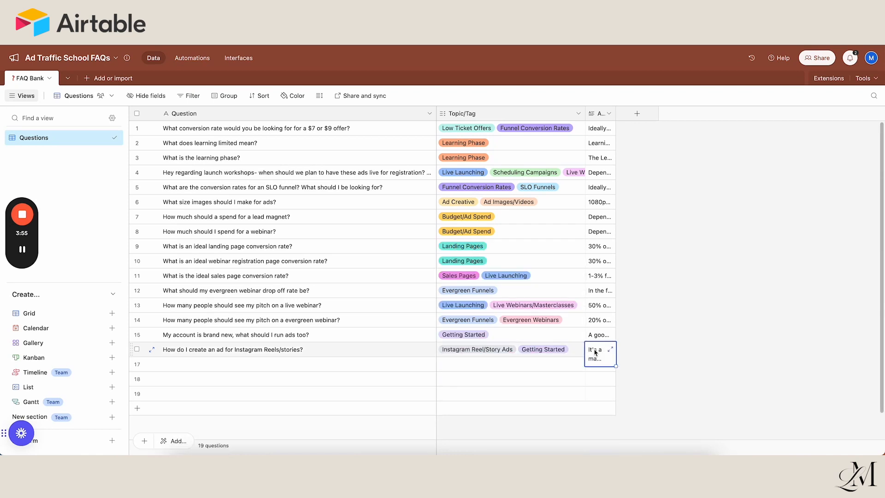
left_click(605, 115)
left_click(607, 115)
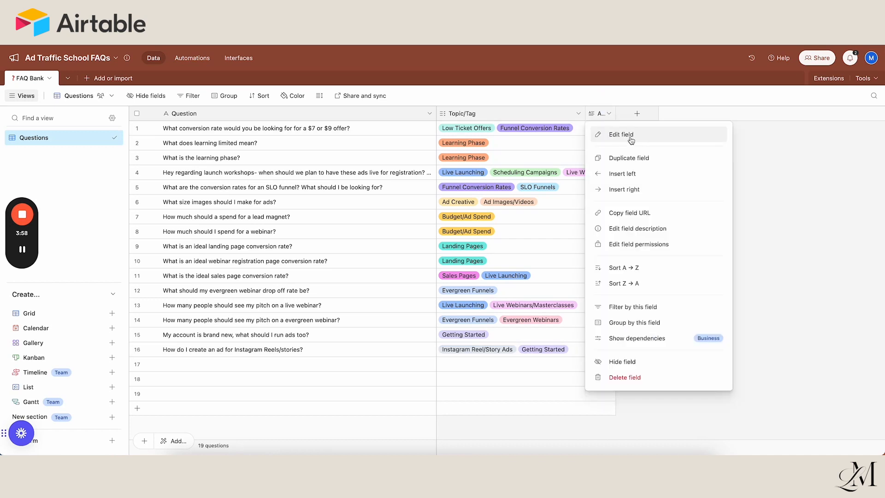
left_click(610, 131)
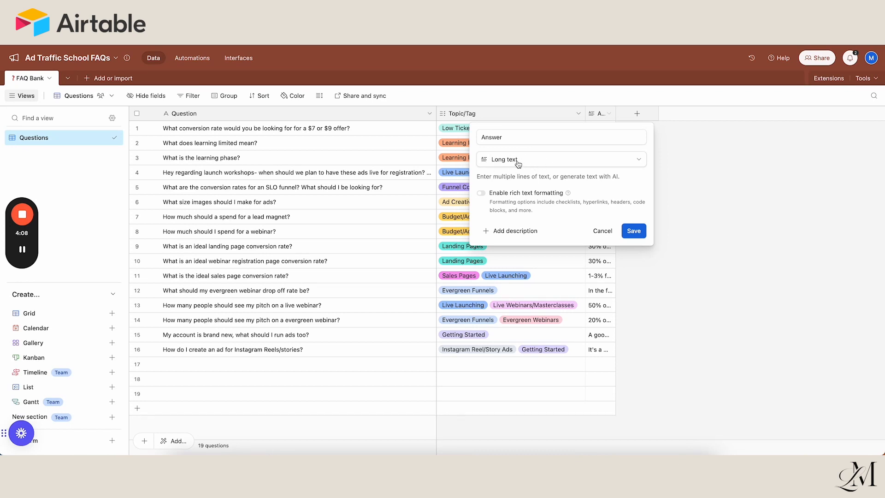
left_click(499, 195)
left_click_drag(587, 202, 614, 202)
left_click(630, 231)
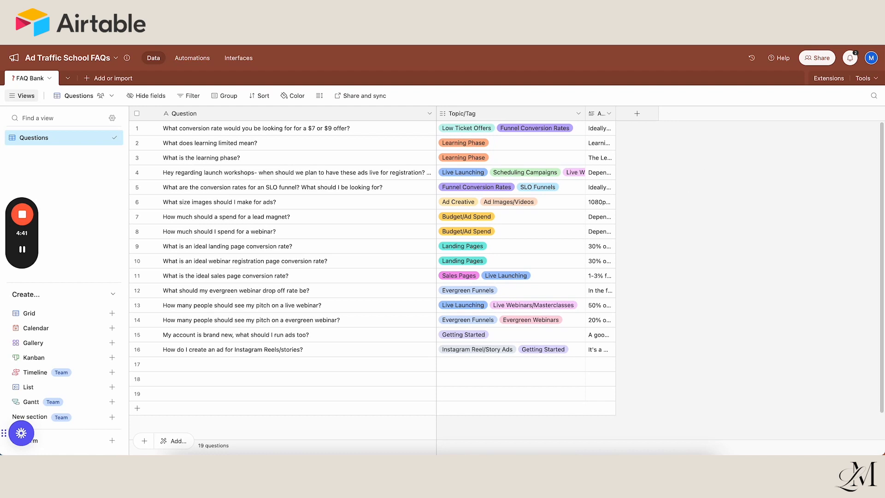
Switch to Softr and open the Ad Traffic School FAQ Bank application in the editor
left_click(397, 14)
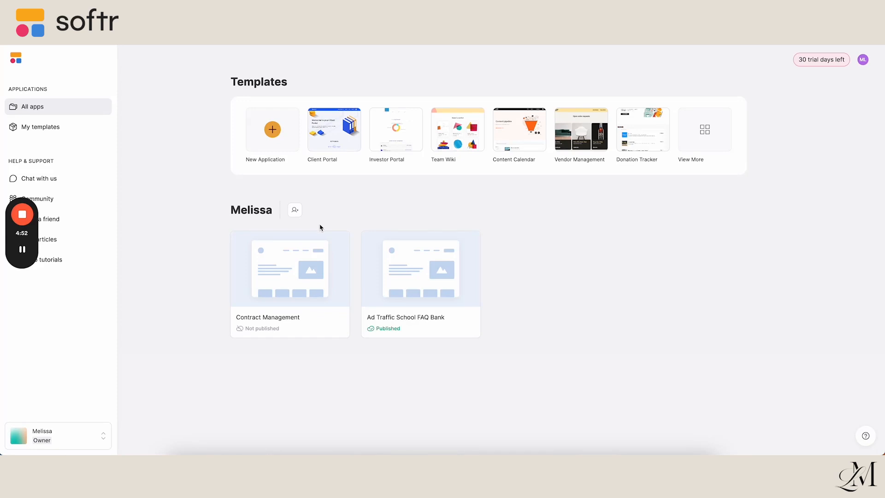
left_click(433, 262)
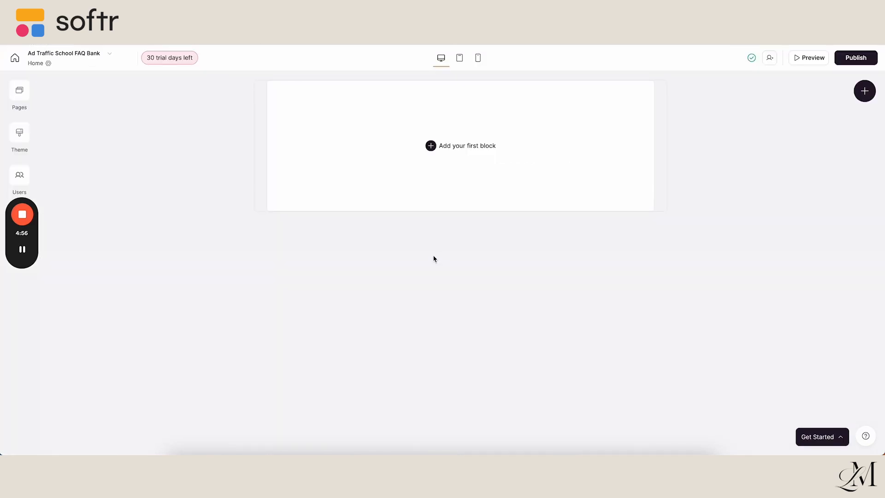
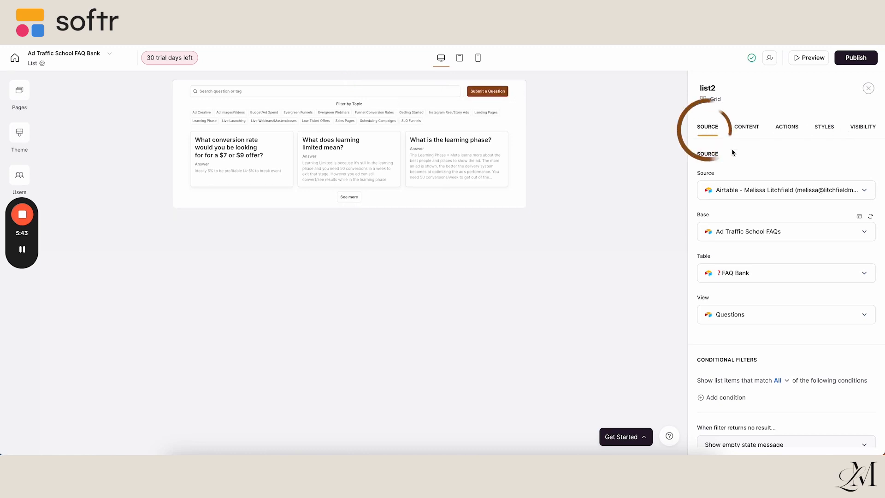
Select Ad Traffic School FAQs as the list2 grid block's base, and check its Airtable source, FAQ Bank table and Questions view
left_click_drag(734, 141, 736, 161)
left_click(729, 193)
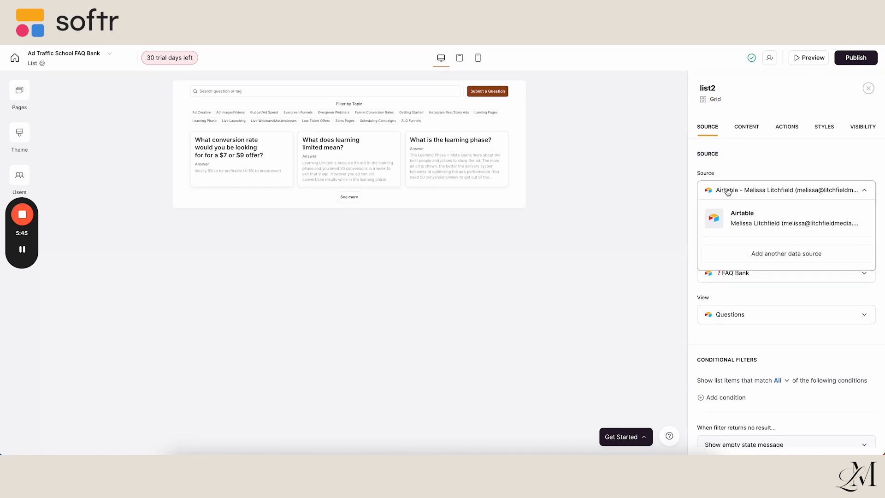
left_click(784, 159)
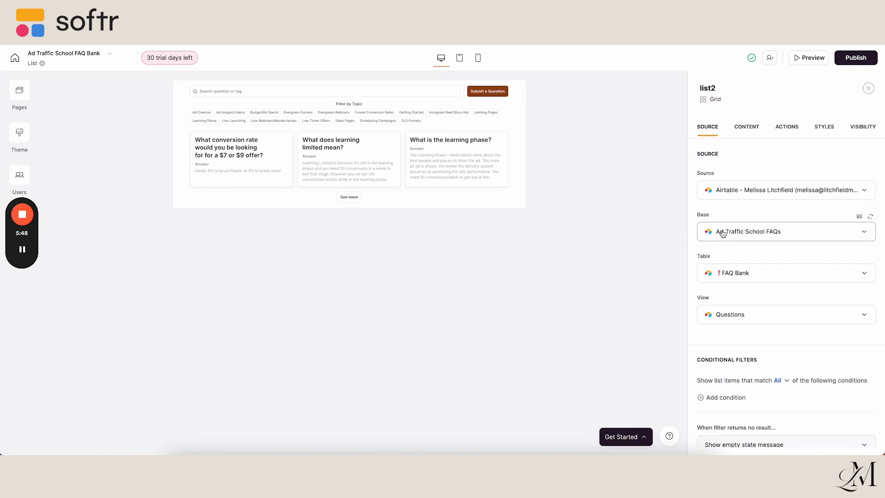
left_click(722, 233)
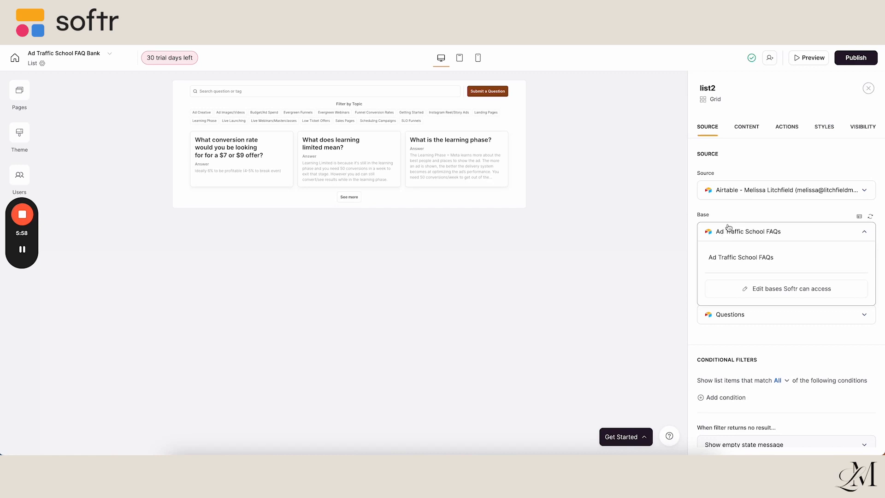
left_click(736, 258)
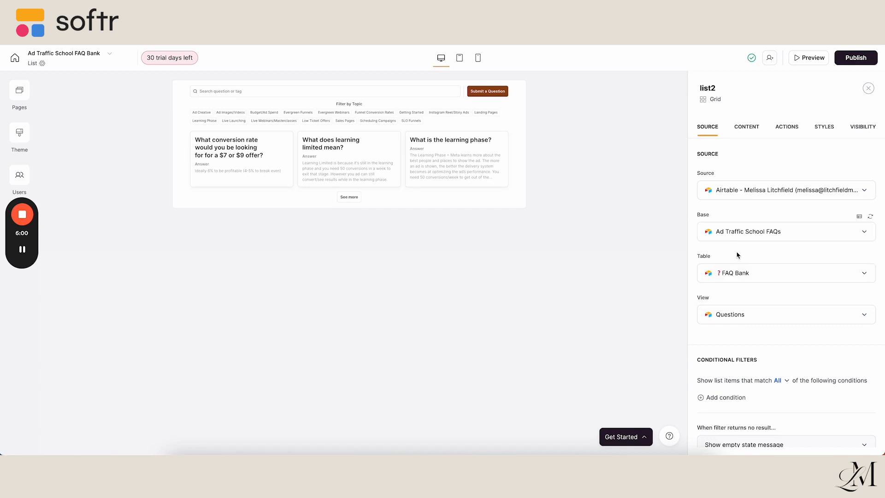
left_click(741, 279)
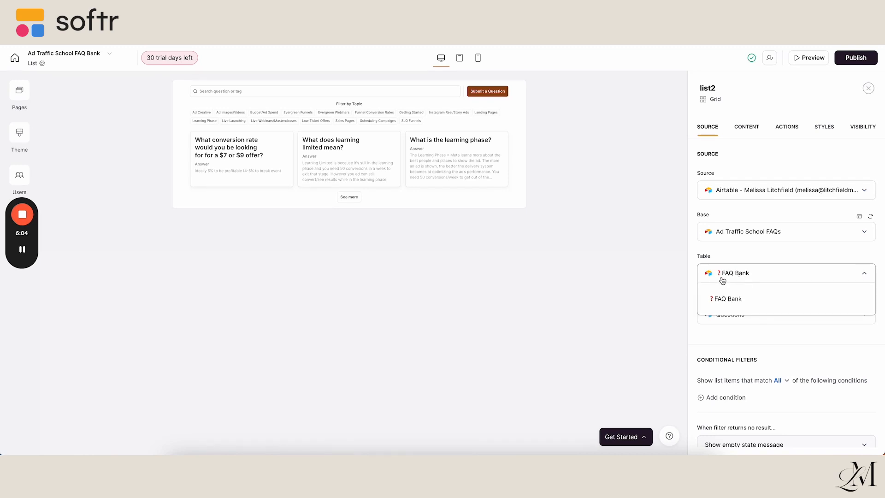
left_click(748, 256)
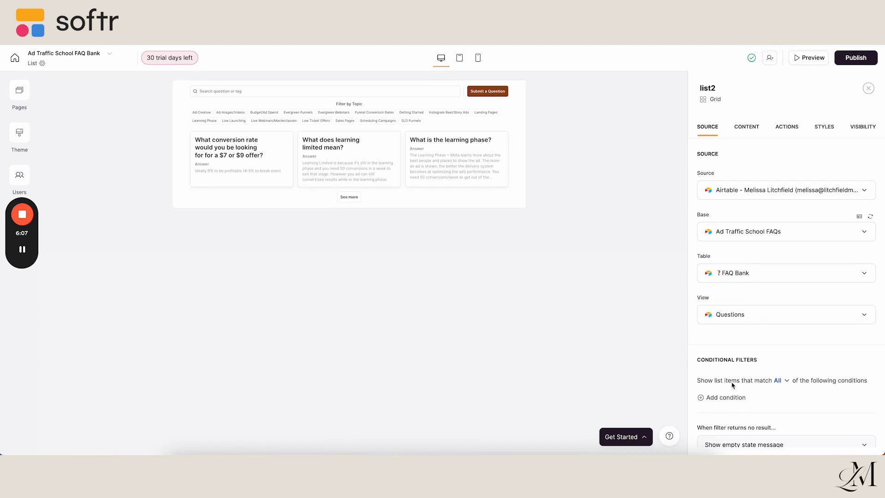
left_click(720, 316)
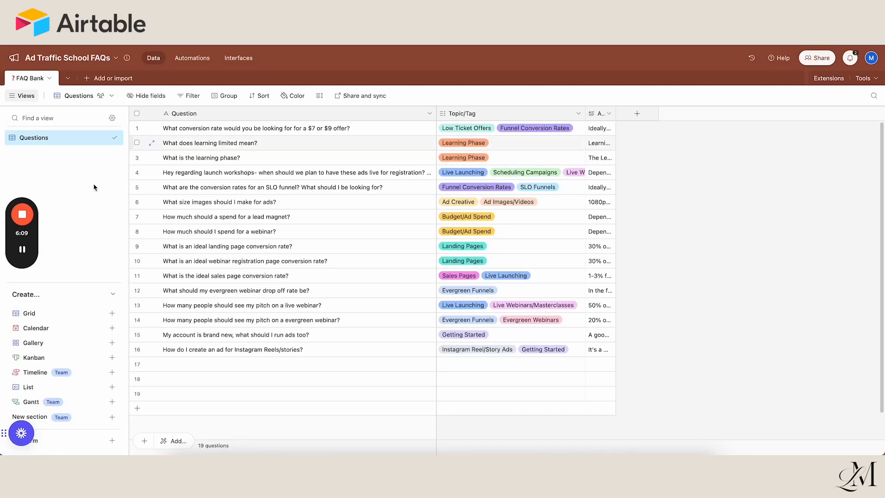
Check the Ad Traffic School FAQs base name and guide in Airtable, along with its FAQ Bank table and Questions view
left_click(33, 58)
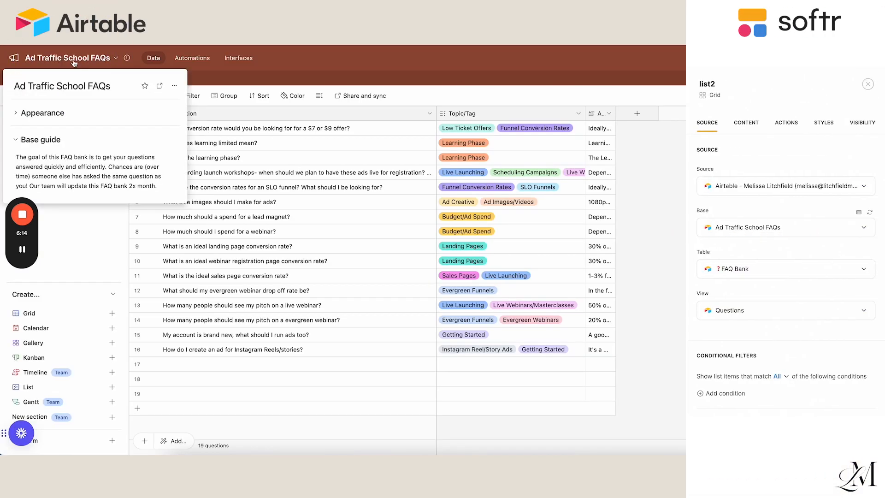
left_click(315, 61)
left_click(34, 80)
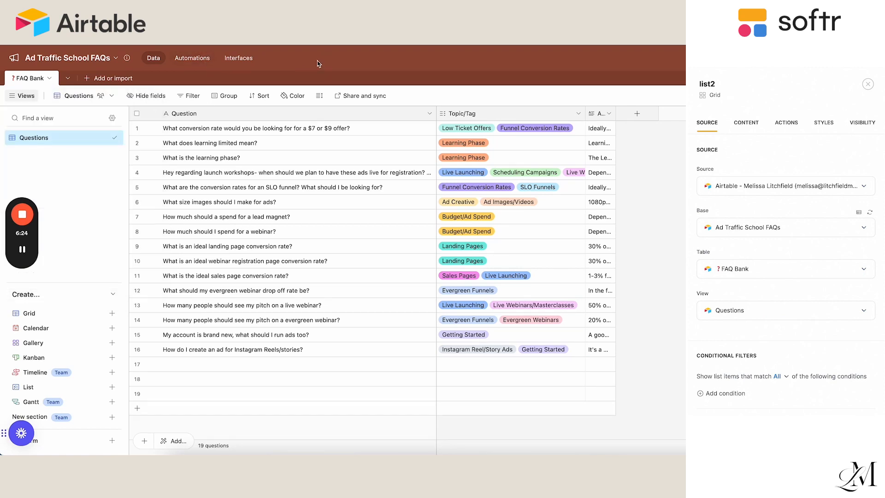
left_click(22, 148)
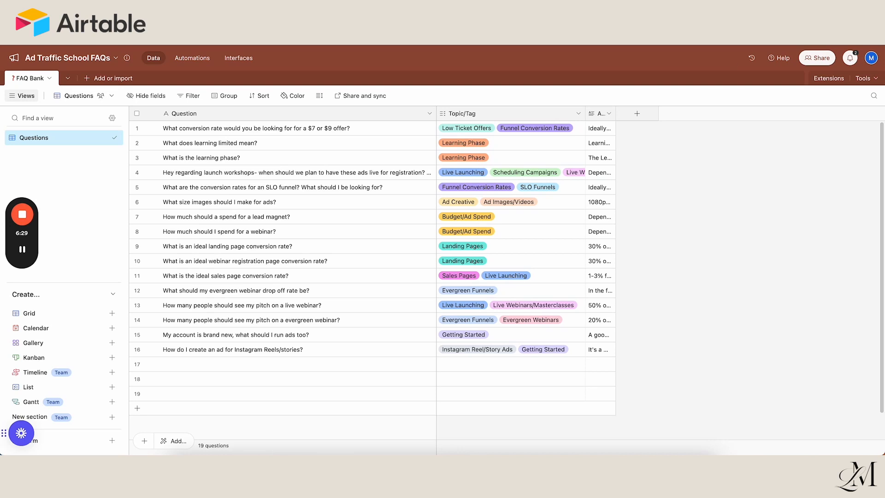
Switch to Softr and set the list2 grid block to show 6 items per page
left_click(737, 18)
scroll(744, 253, "down", 5)
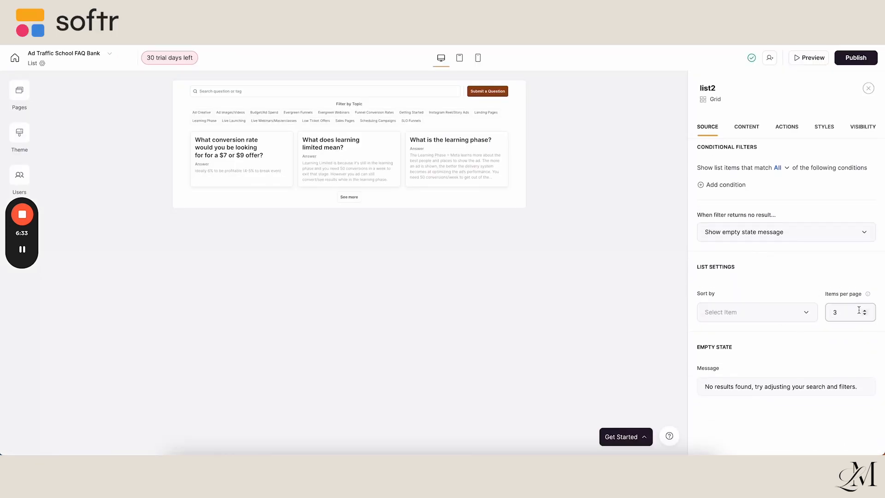
left_click(866, 311)
left_click(865, 311)
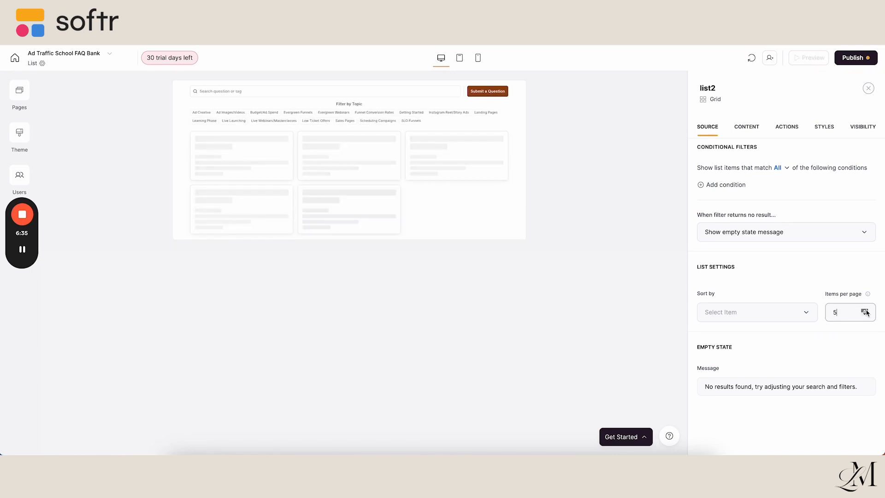
left_click(866, 311)
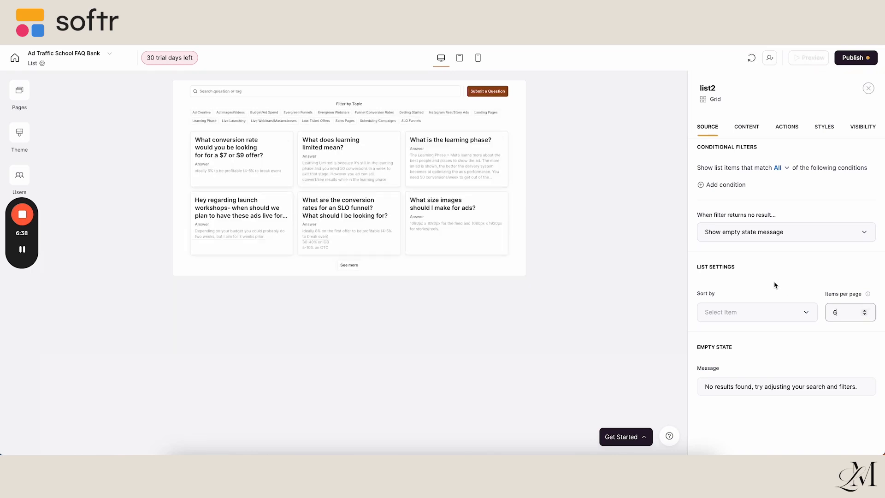
Try showing the title and subtitle in the list2 block's content settings, and turn them off again
left_click(747, 129)
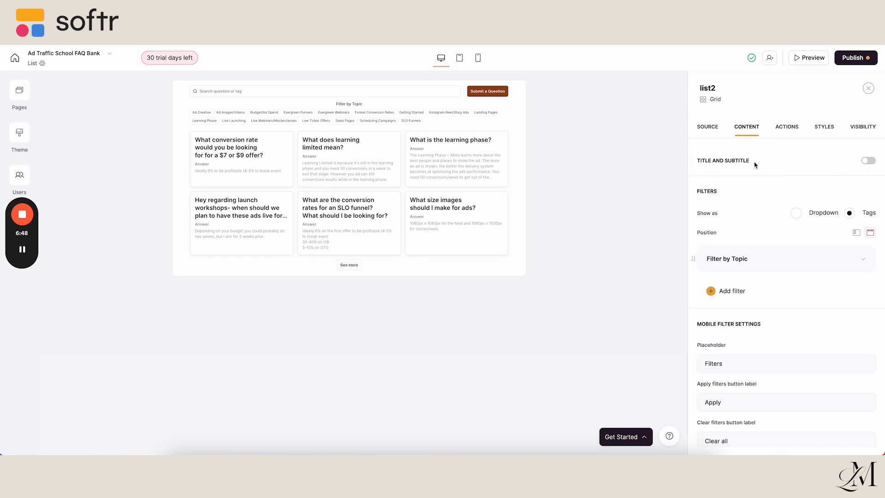
left_click(870, 162)
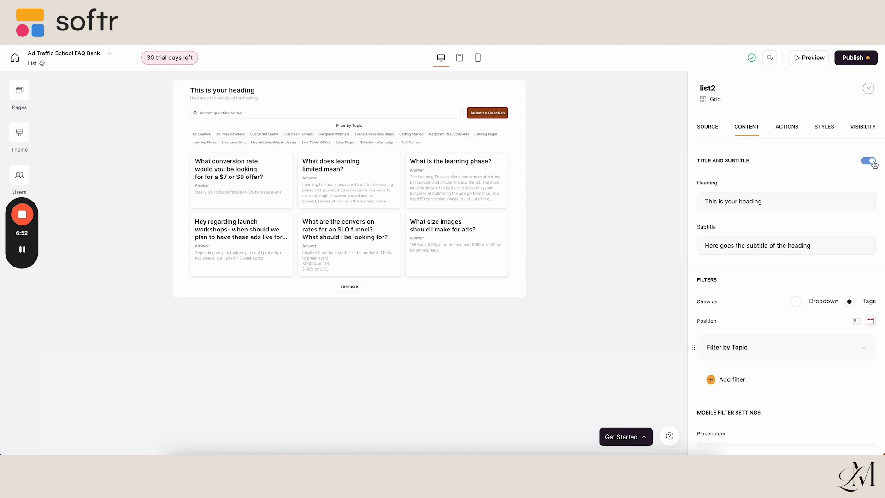
left_click(871, 161)
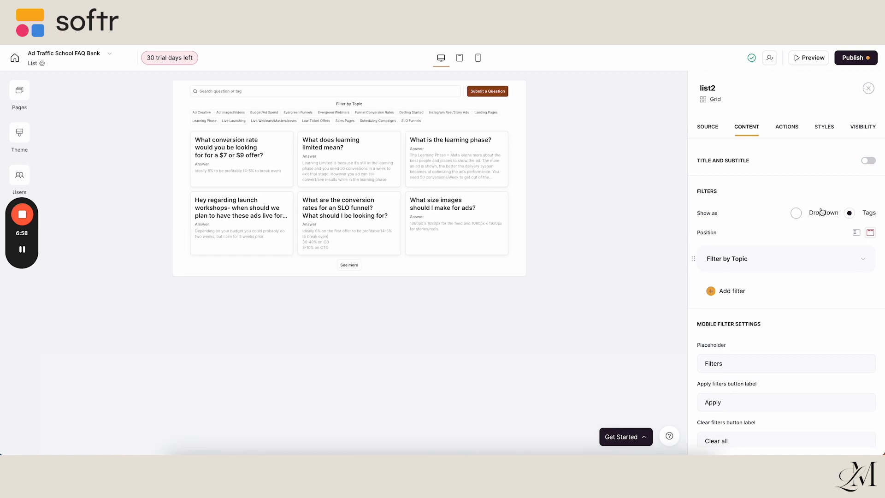
Try the Dropdown style and the alternative position for the list2 filters, and return them to Tags in the original position
left_click(797, 216)
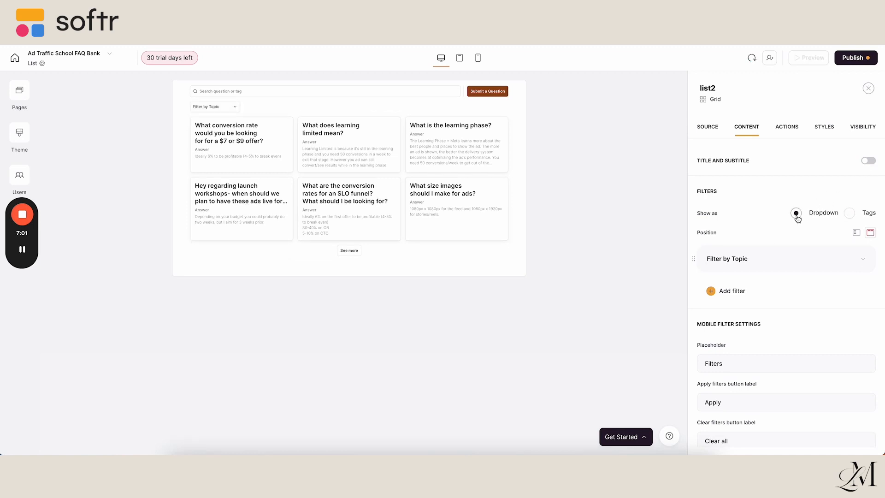
left_click(850, 214)
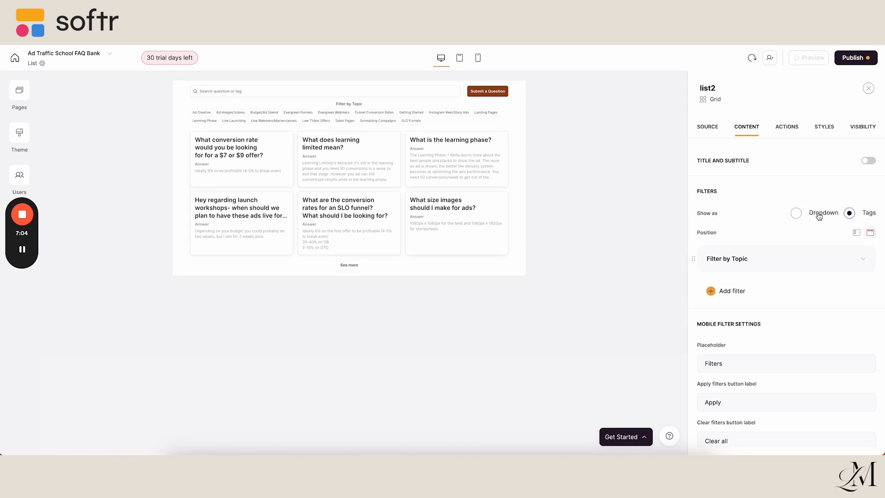
left_click(796, 213)
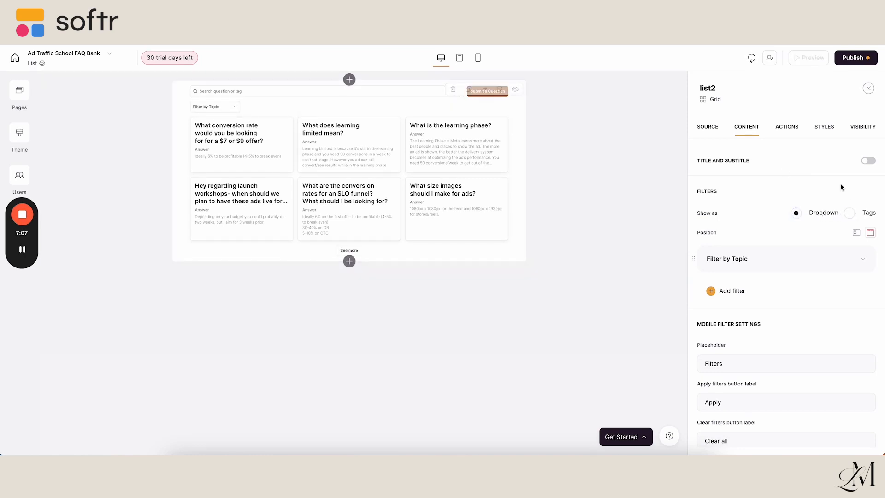
left_click(849, 214)
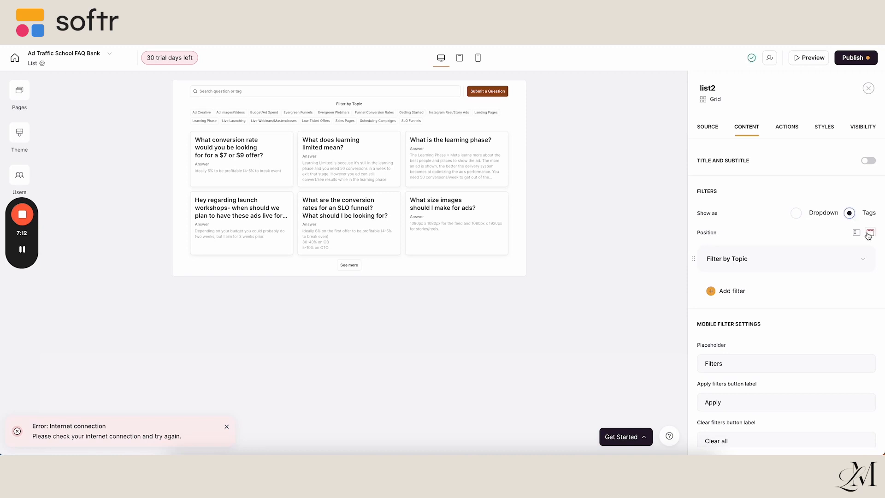
left_click(857, 233)
left_click(870, 234)
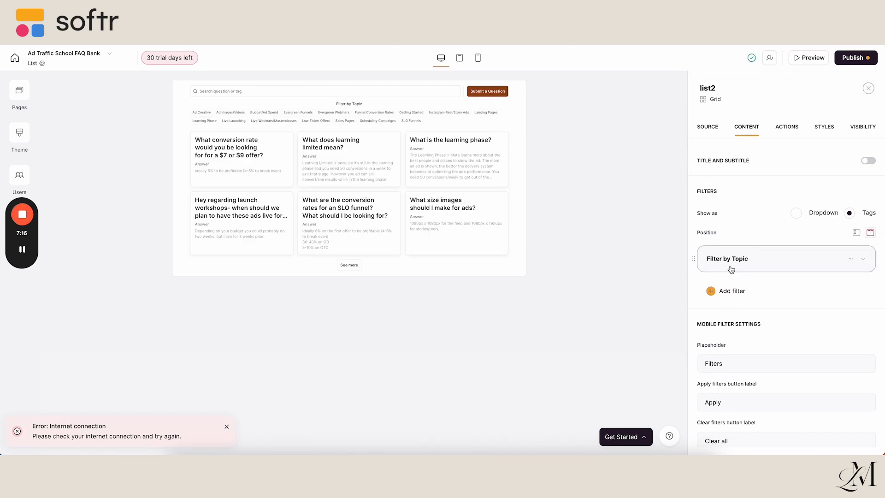
Expand the Filter by Topic filter and examine its label, source field, synced options, sort and multiselect settings
left_click(774, 260)
scroll(775, 261, "down", 3)
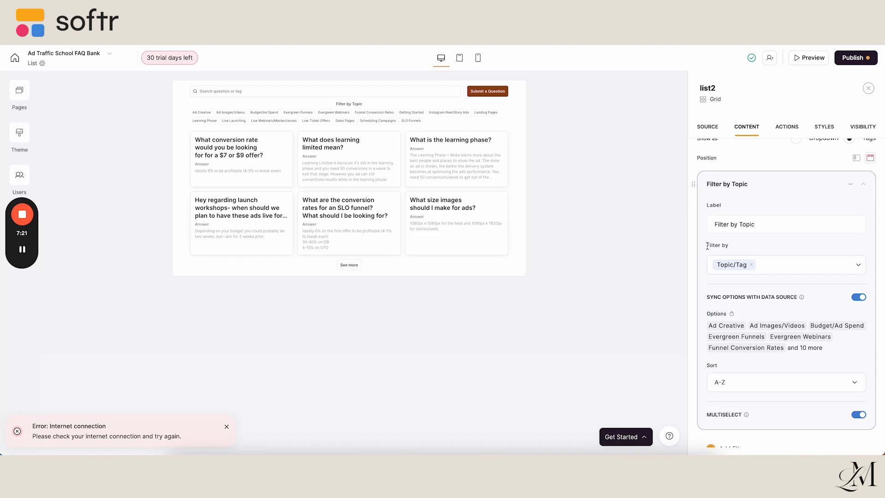
left_click_drag(707, 245, 792, 226)
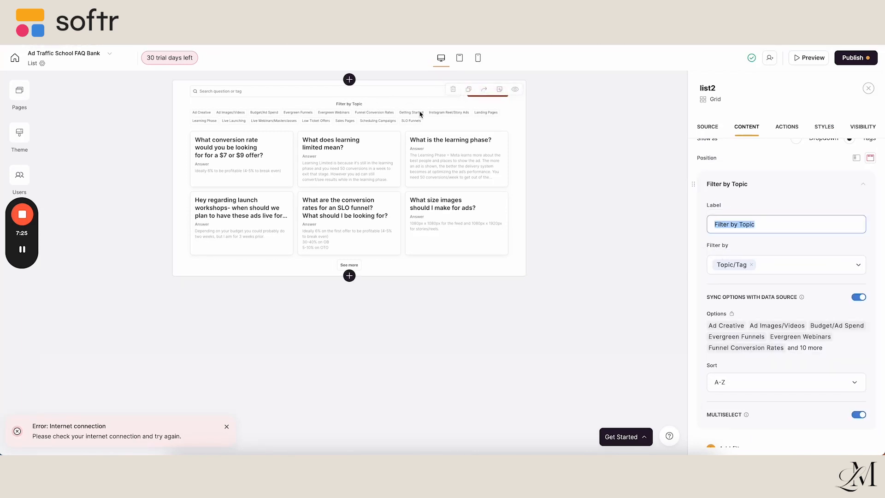
left_click(733, 201)
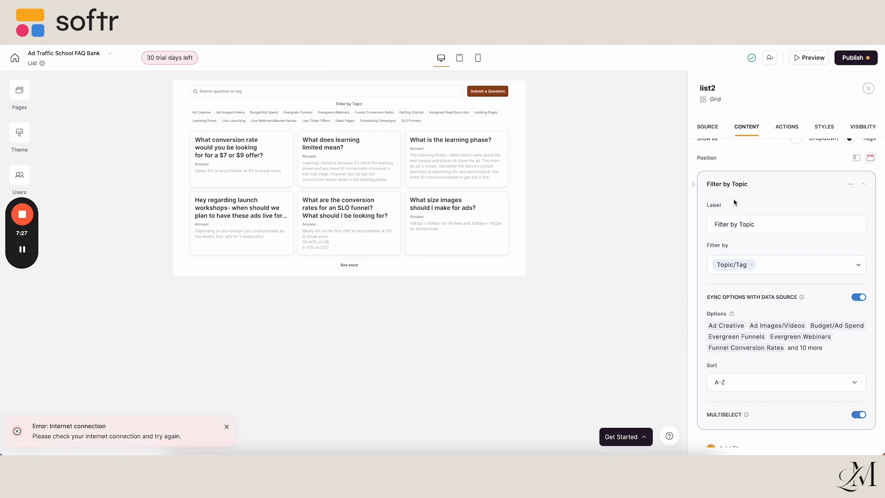
scroll(735, 203, "down", 1)
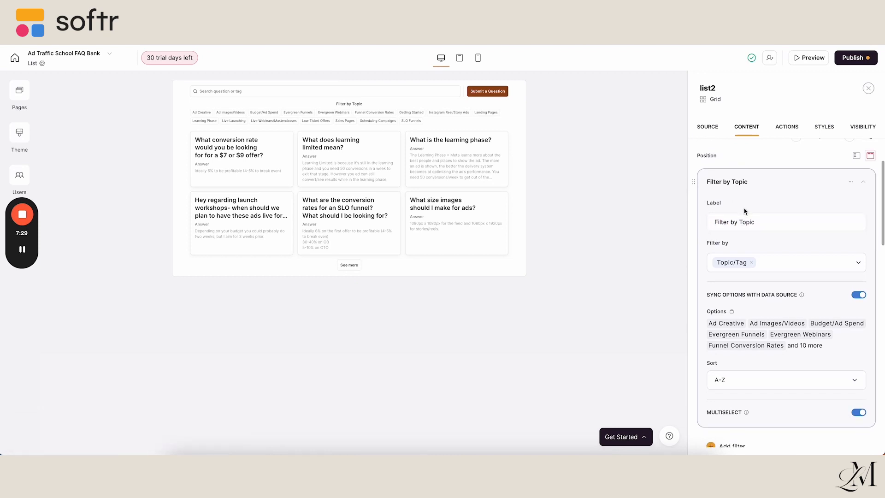
scroll(745, 211, "down", 1)
Try Question as the topic filter's field, removing options Tag1 to Tag4, and set the field back to Topic/Tag
left_click(855, 234)
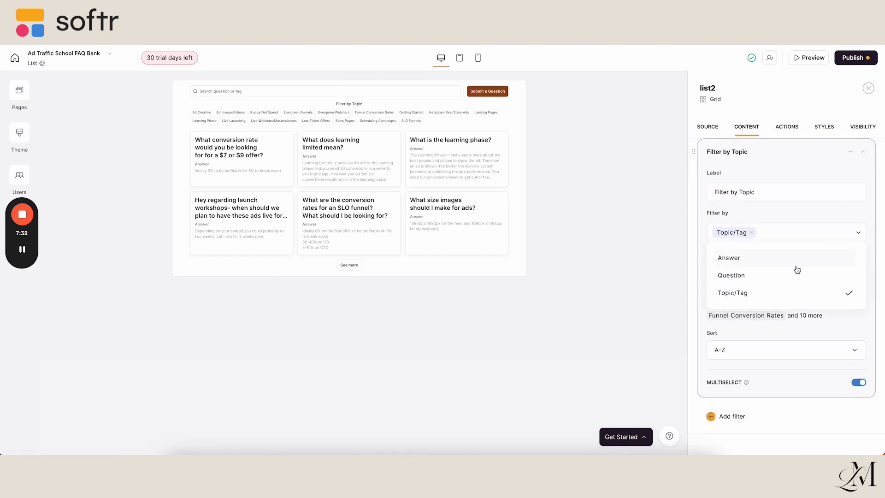
left_click(756, 277)
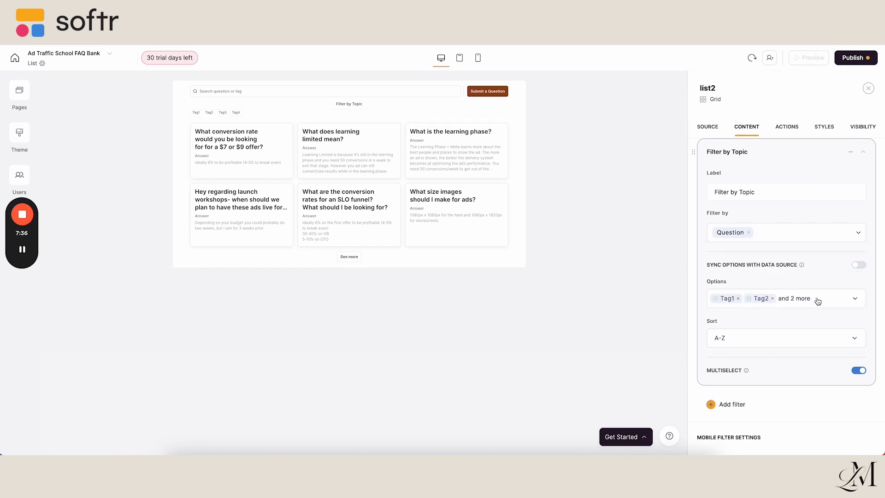
left_click(843, 301)
left_click(742, 345)
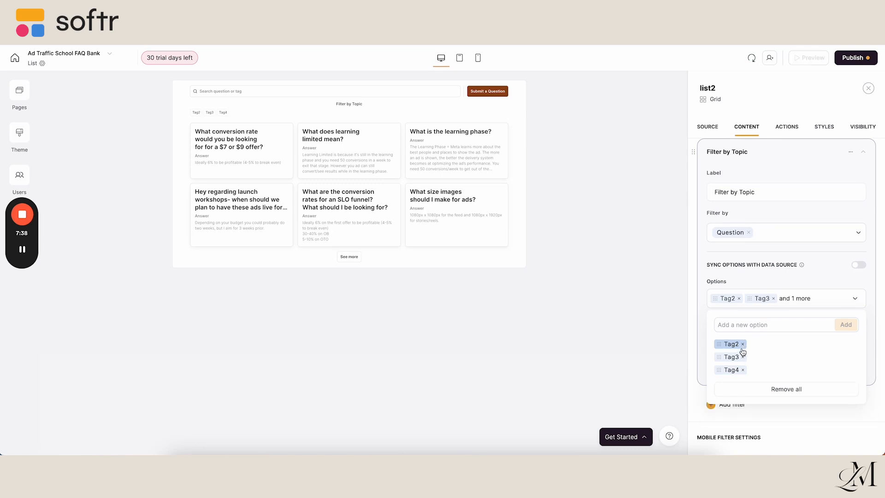
left_click(743, 345)
left_click(743, 345)
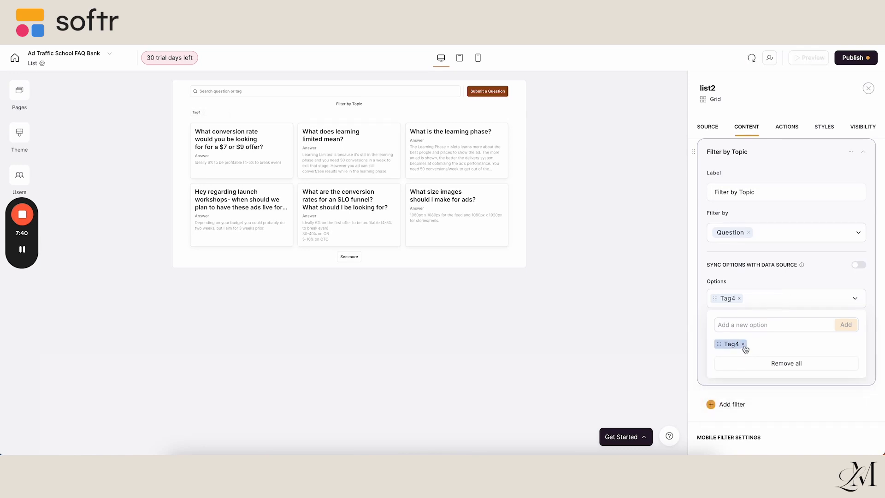
left_click(743, 345)
left_click(755, 283)
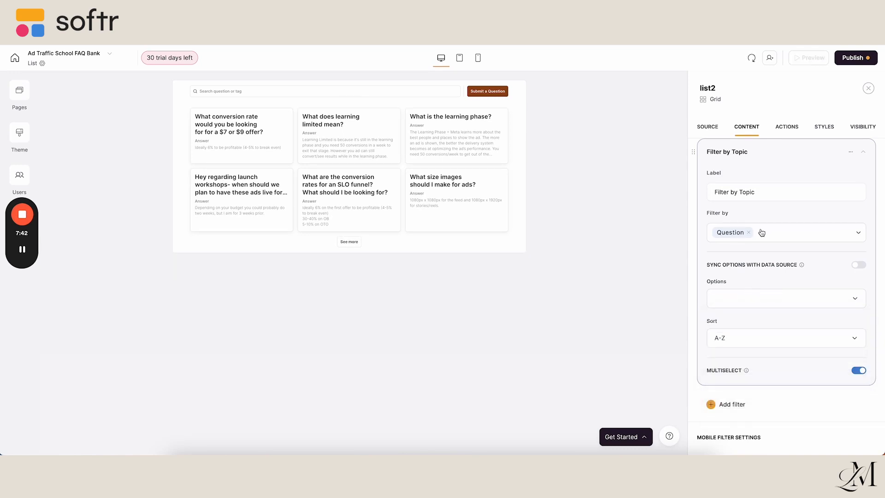
left_click(749, 232)
left_click(738, 290)
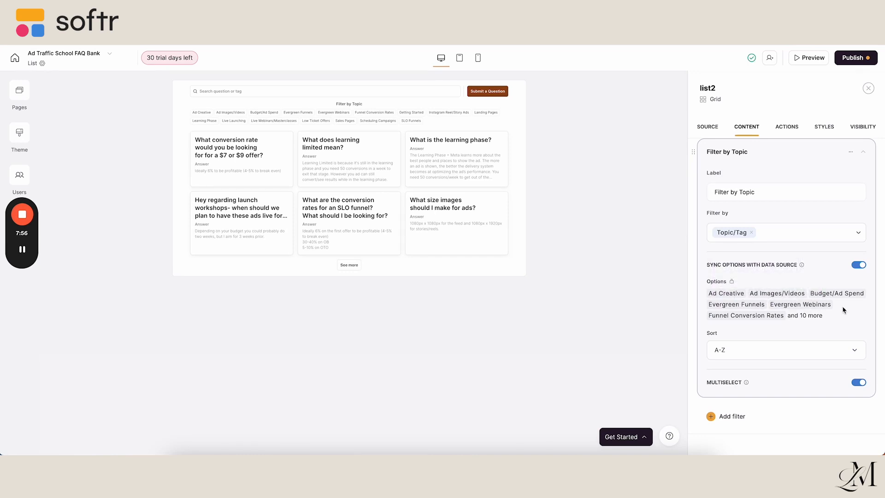
Switch to Airtable and examine the Topic/Tag column that supplies the filter options
left_click(295, 39)
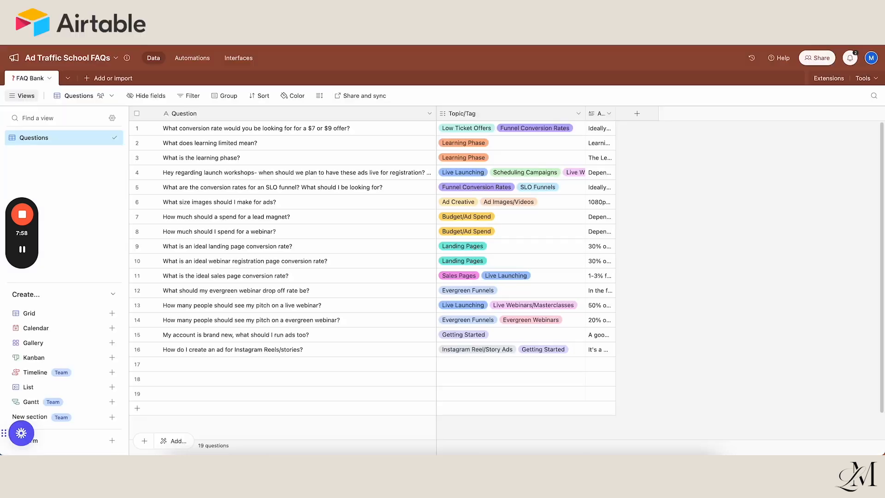
left_click(523, 119)
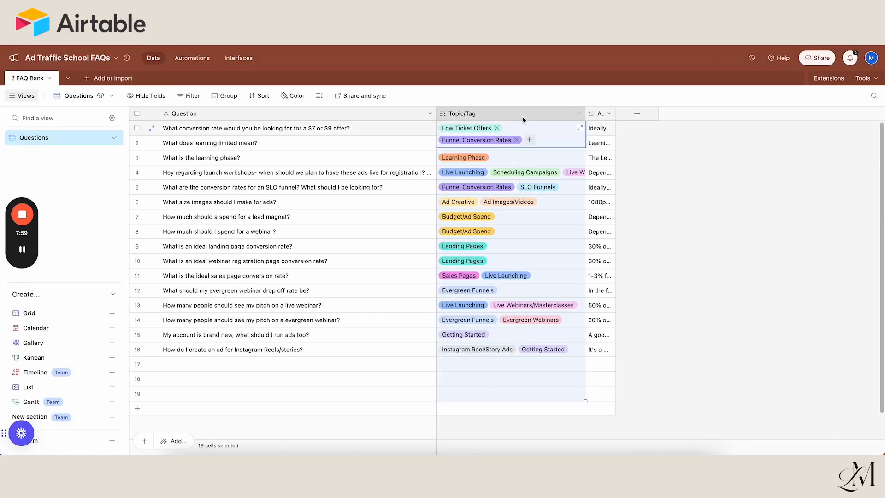
left_click(670, 62)
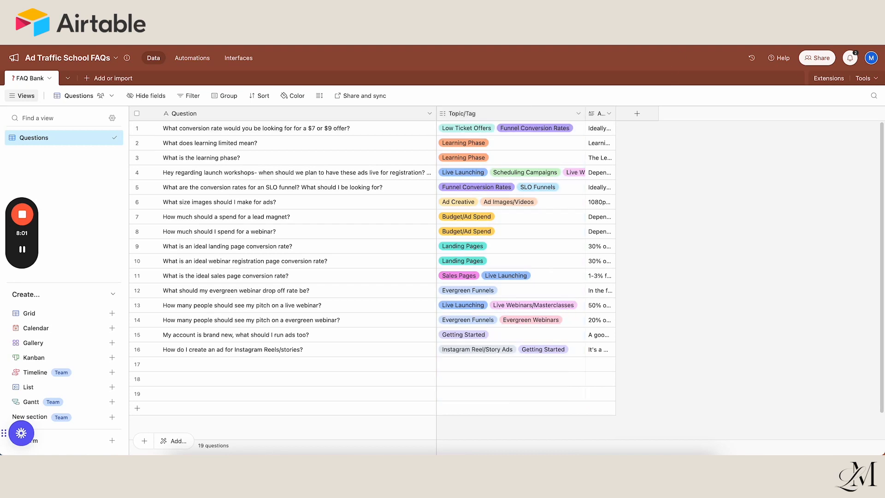
Switch to Softr and view the sort orders available for the Filter by Topic options, keeping A-Z
left_click(682, 39)
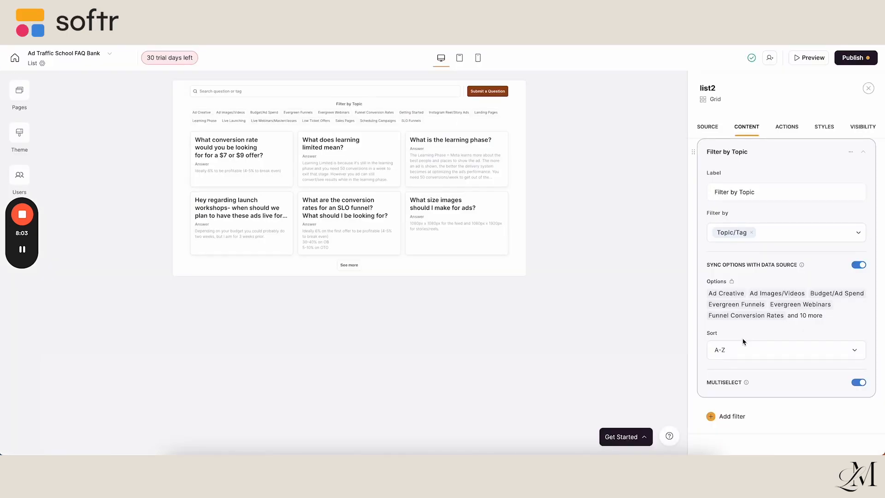
left_click(729, 350)
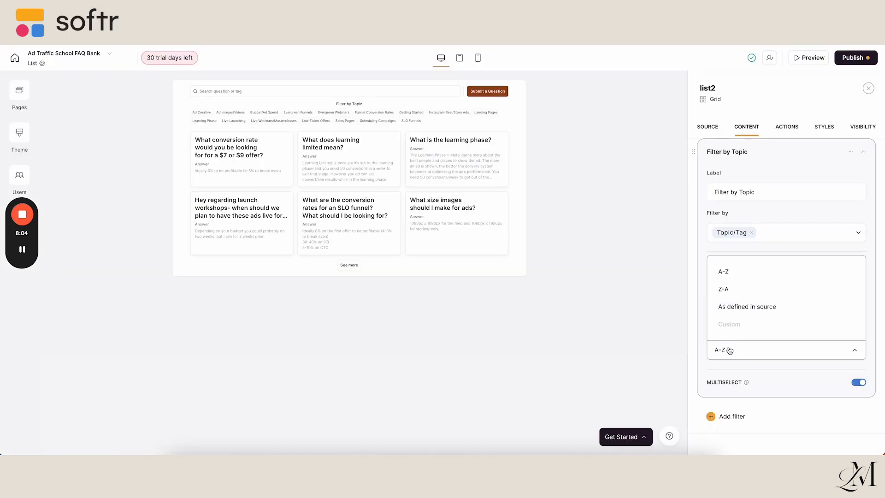
left_click(703, 351)
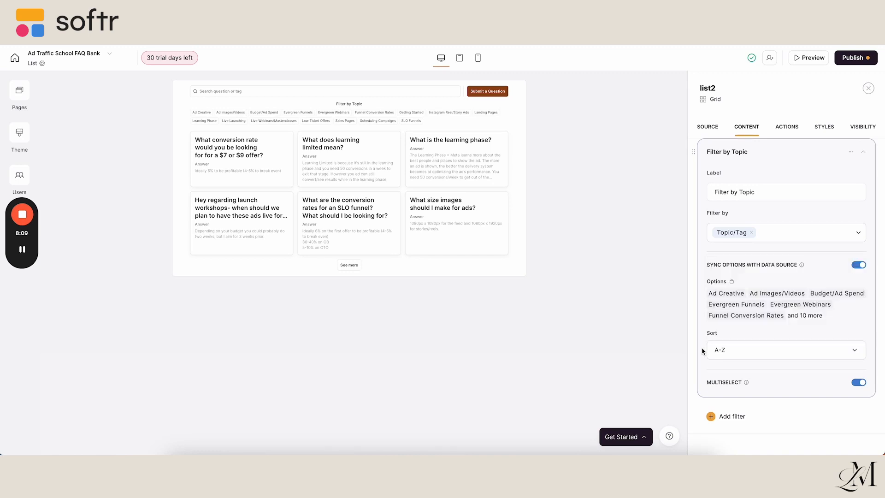
Try turning off Multiselect for the Filter by Topic filter, and turn it back on
left_click(860, 383)
scroll(827, 369, "down", 1)
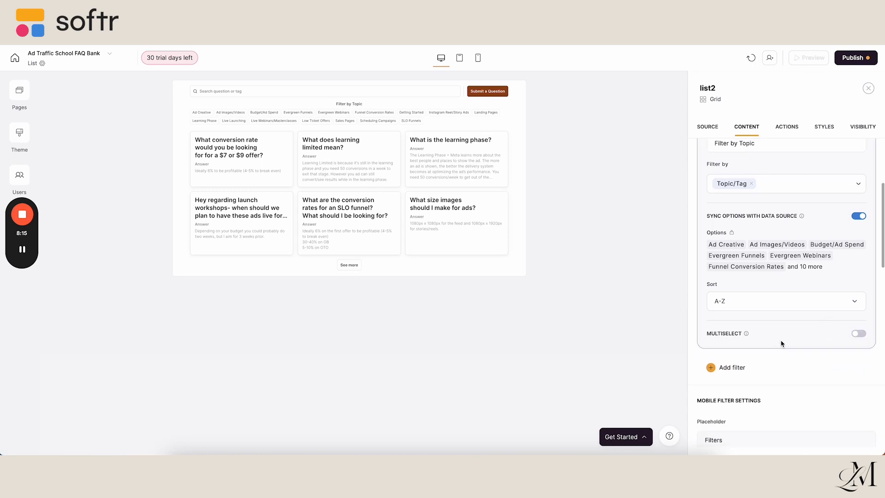
scroll(783, 342, "up", 1)
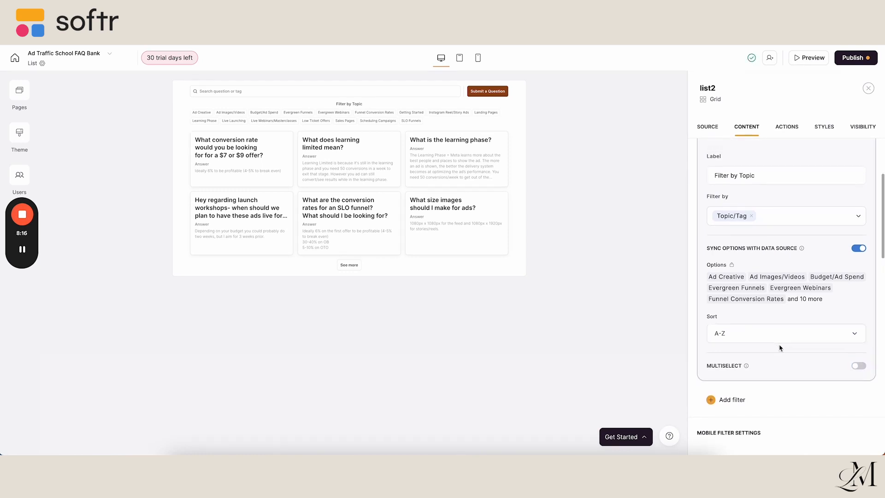
left_click(856, 367)
Review the mobile filter placeholder and button labels, along with the search bar's placeholder and search fields
scroll(838, 369, "down", 5)
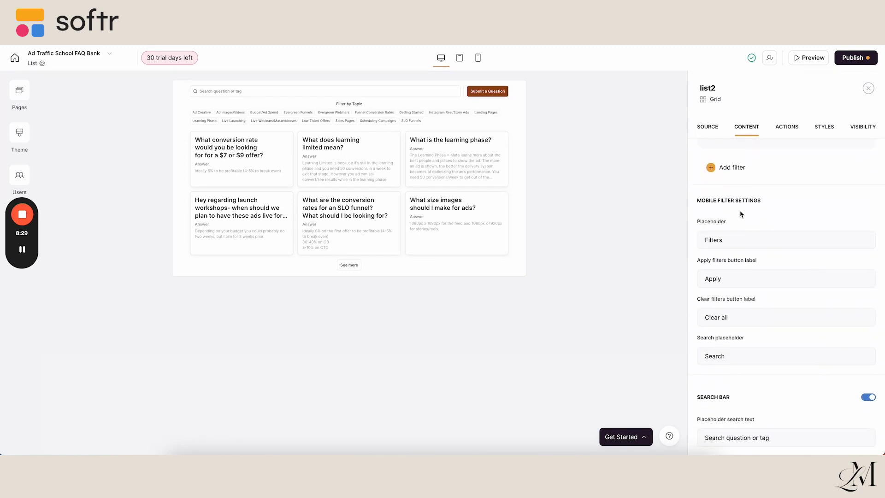
scroll(741, 214, "down", 1)
left_click(729, 205)
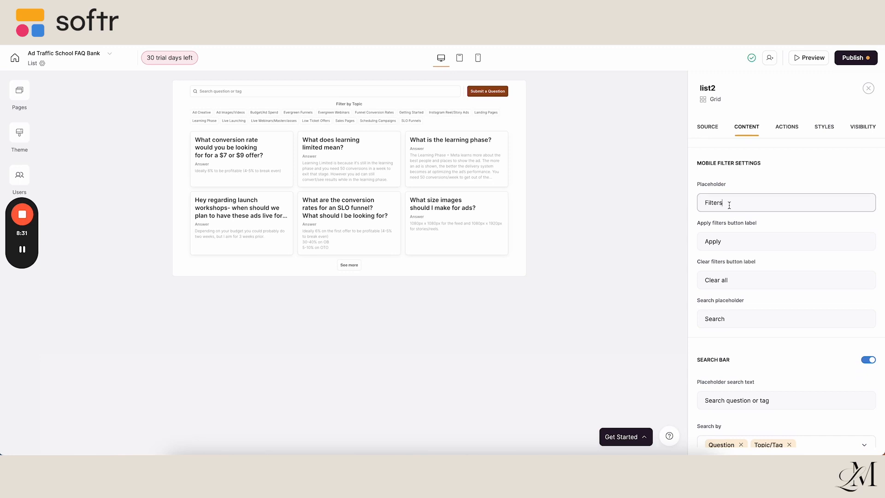
scroll(756, 283, "down", 1)
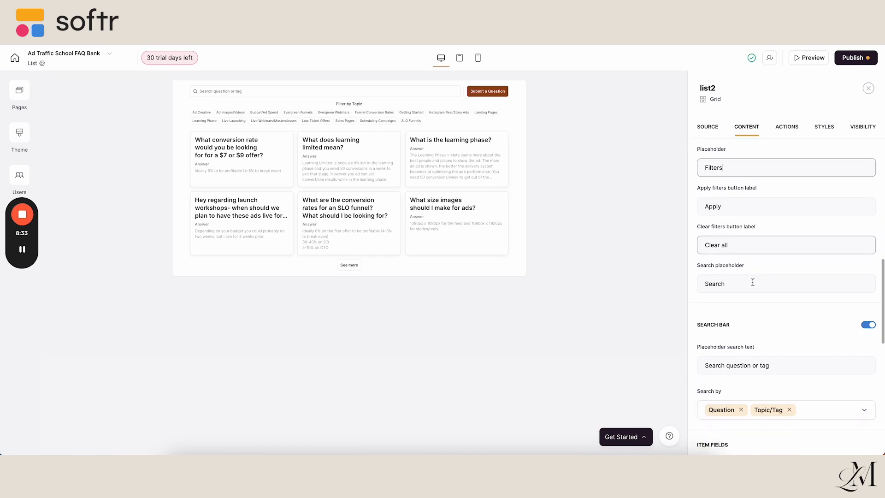
Check the search bar's placeholder text and the fields available for Search by, keeping Question and Topic/Tag selected
scroll(806, 329, "down", 1)
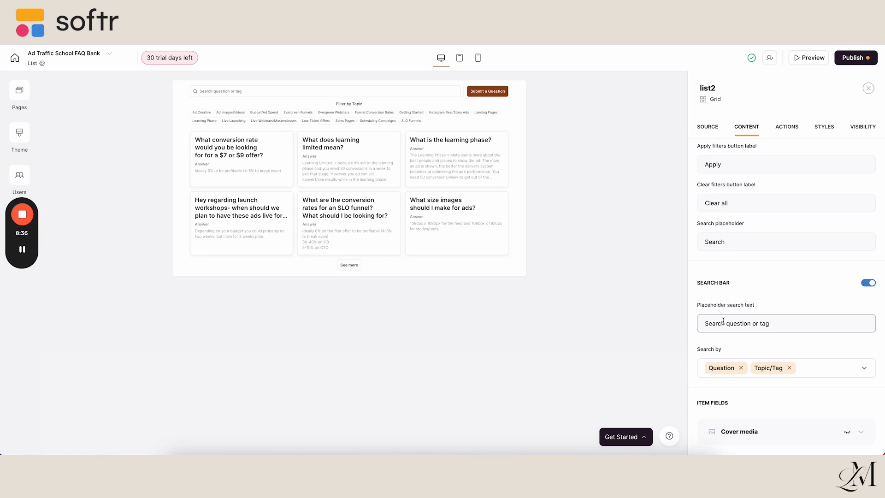
left_click_drag(757, 323, 697, 324)
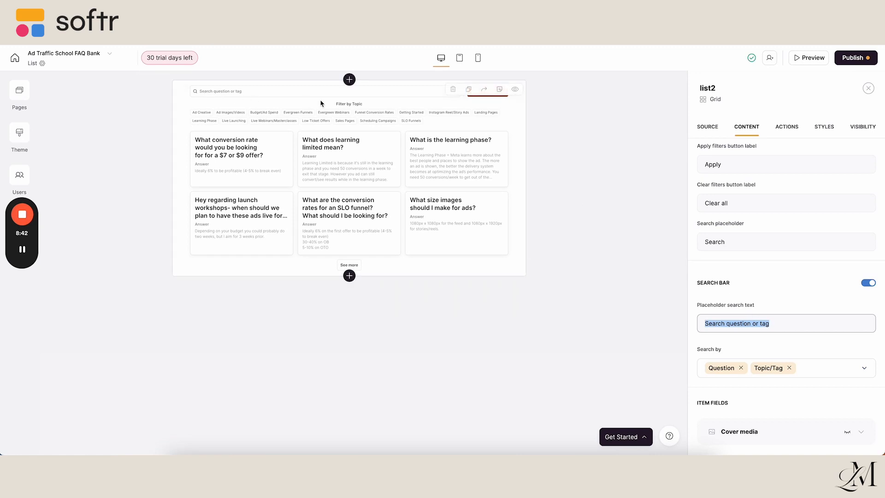
left_click(793, 340)
scroll(726, 336, "down", 1)
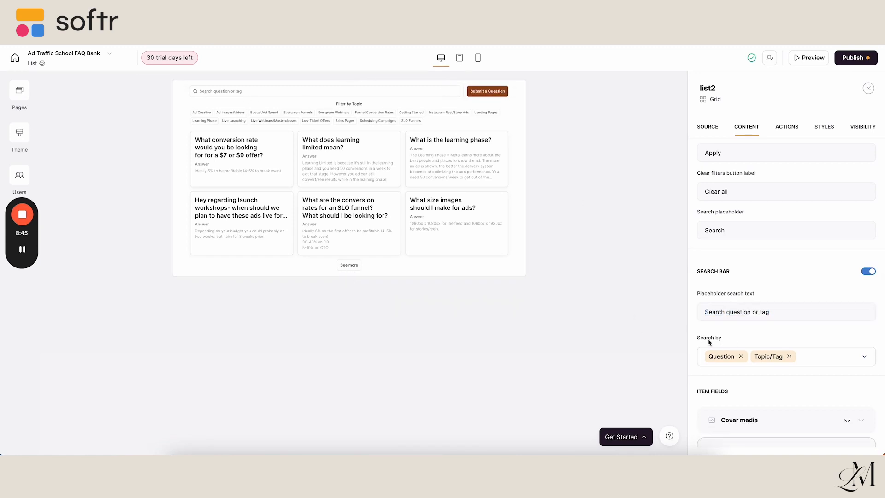
left_click(843, 362)
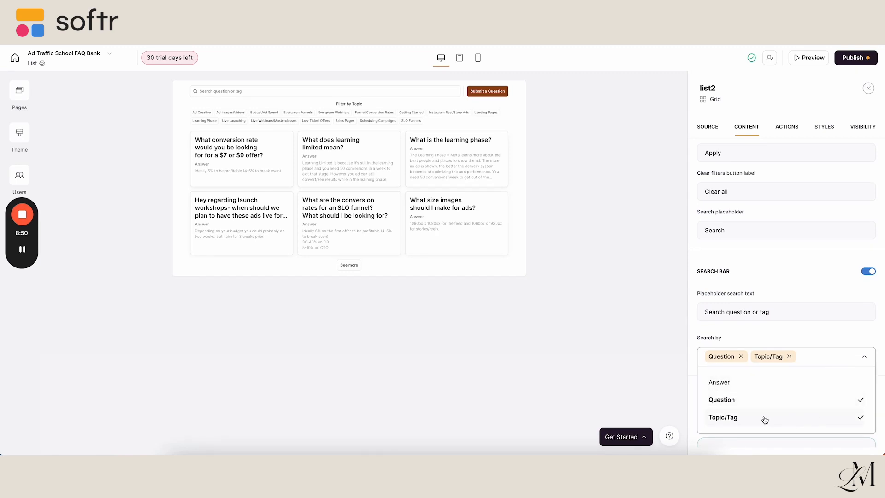
left_click(751, 335)
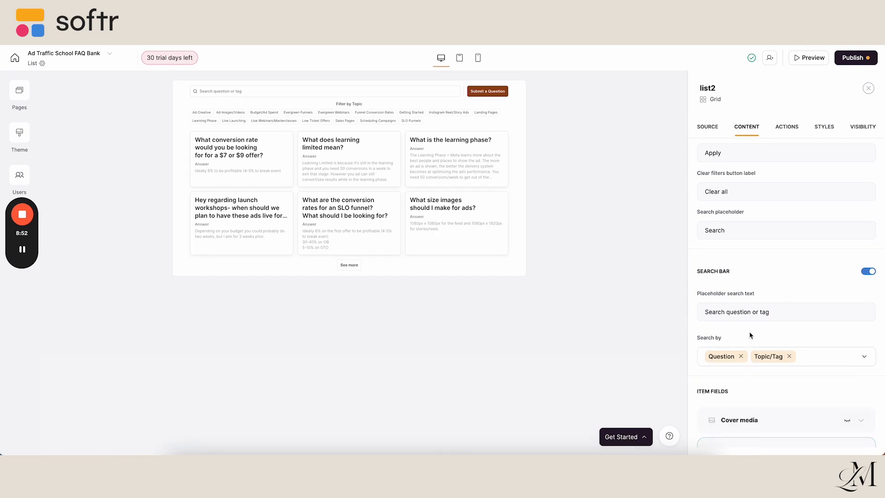
Try showing the Cover media item field on the question cards, and hide it again
scroll(750, 335, "down", 3)
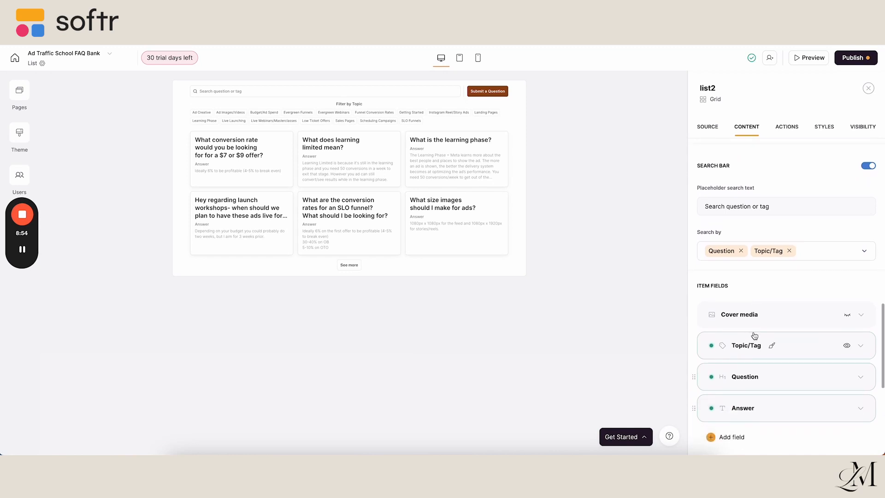
scroll(754, 335, "down", 1)
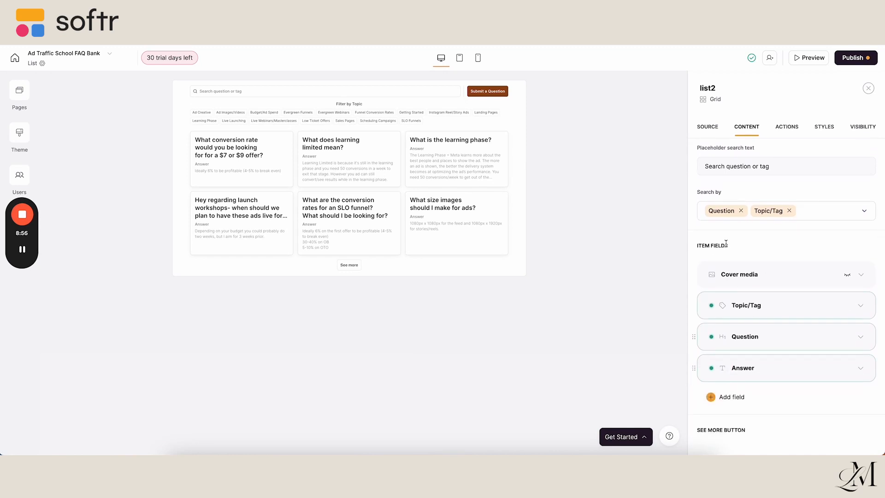
scroll(742, 256, "down", 1)
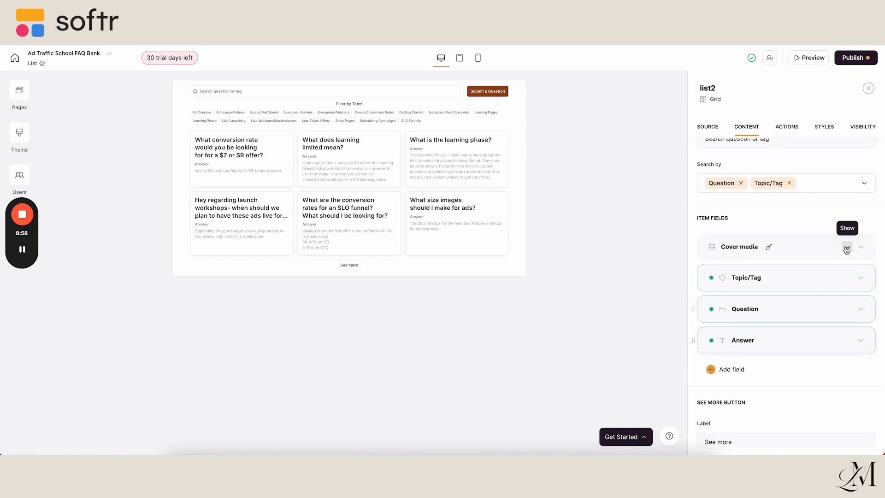
left_click(847, 248)
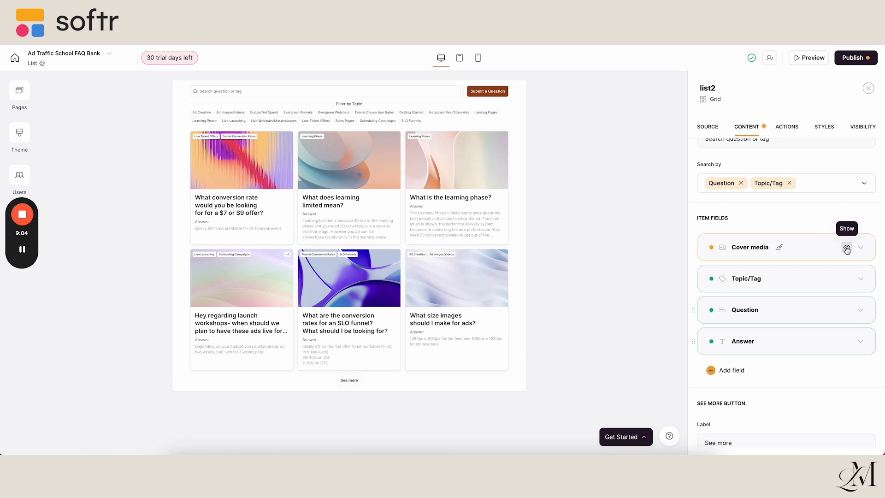
left_click(847, 248)
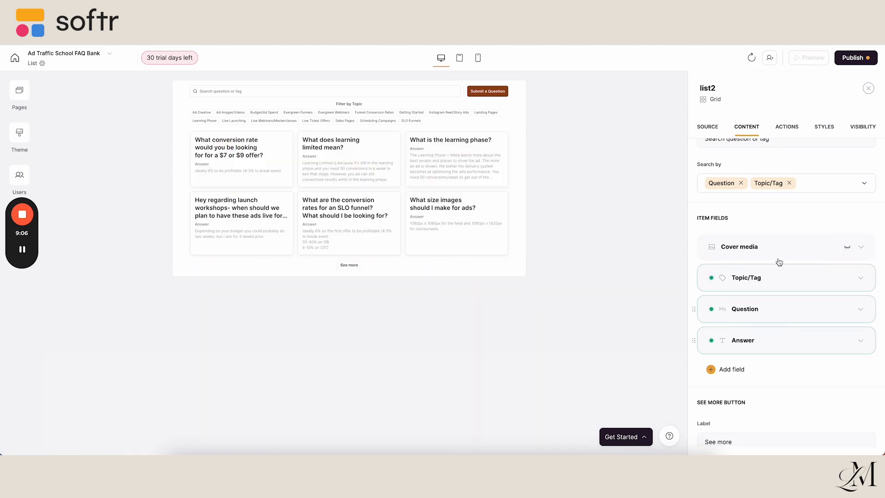
left_click(847, 248)
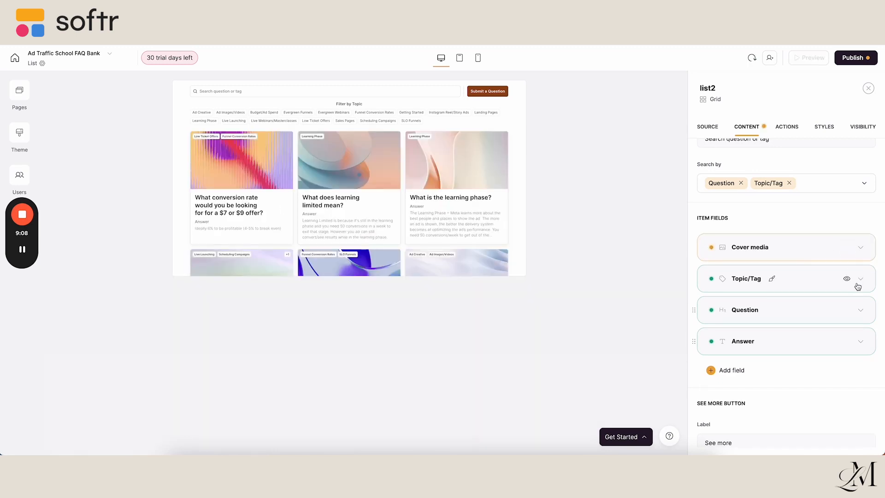
left_click(847, 248)
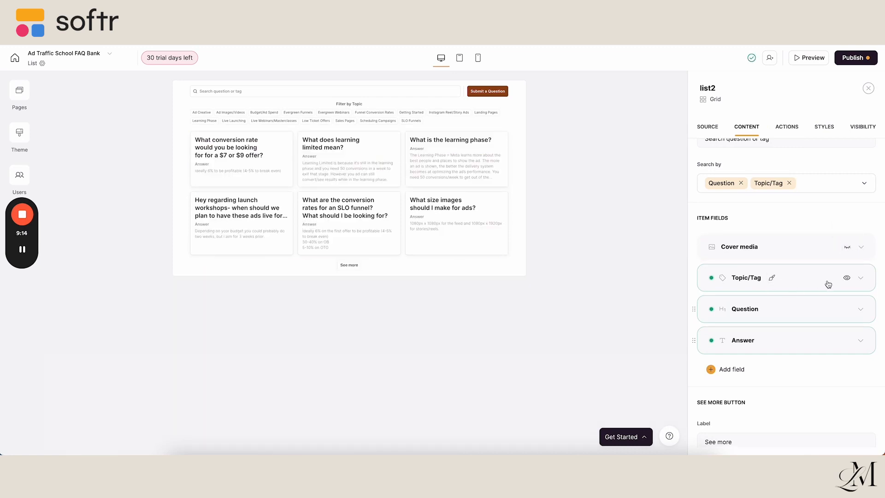
Review the type and content mapping of the Topic/Tag, Question and Answer item fields
left_click(860, 277)
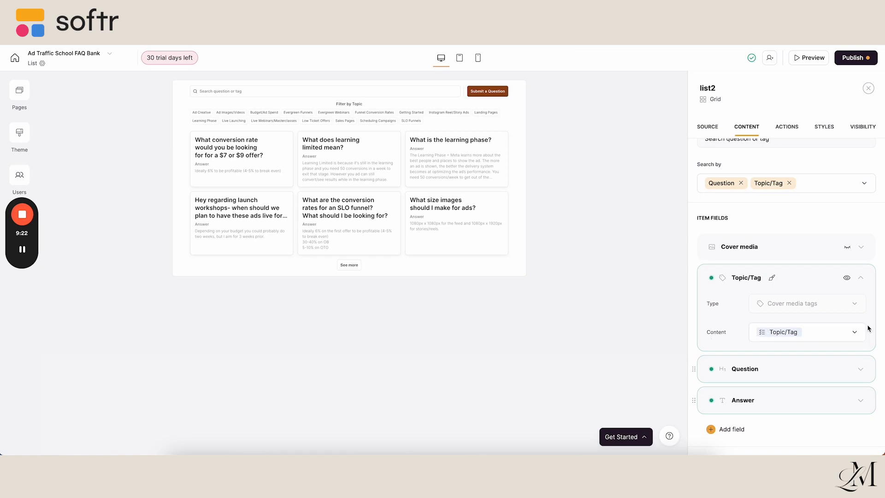
left_click(861, 279)
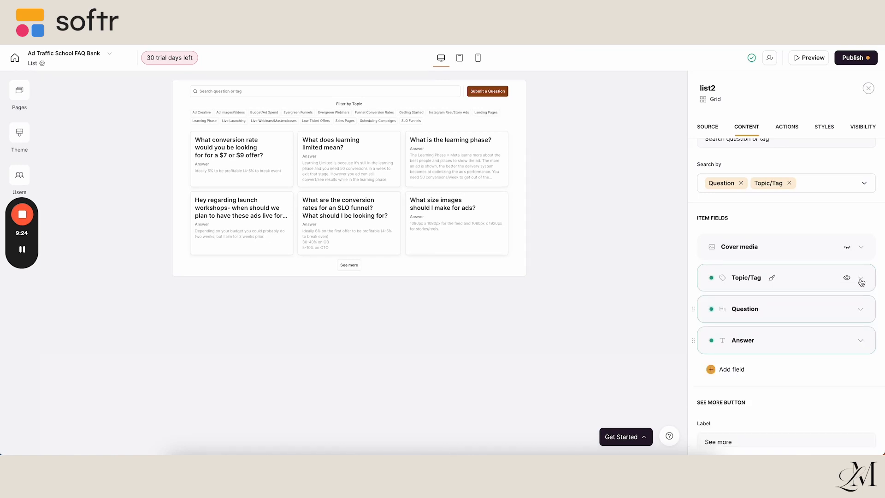
left_click(789, 311)
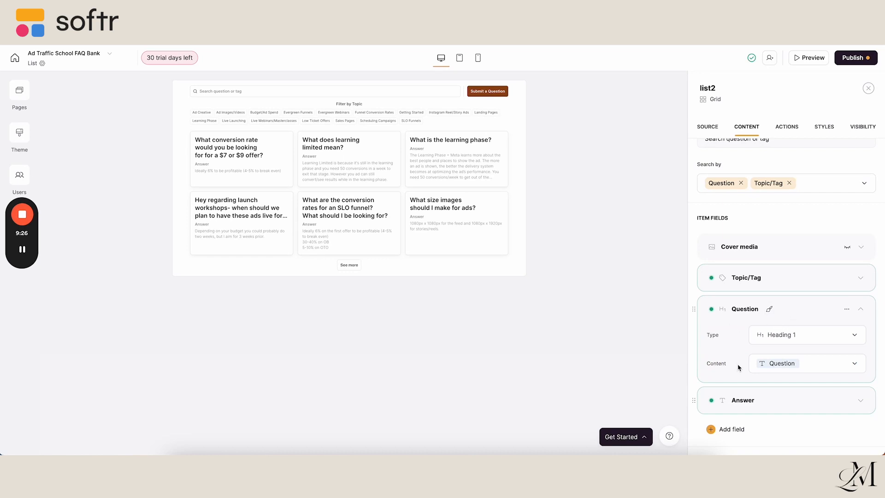
left_click(811, 366)
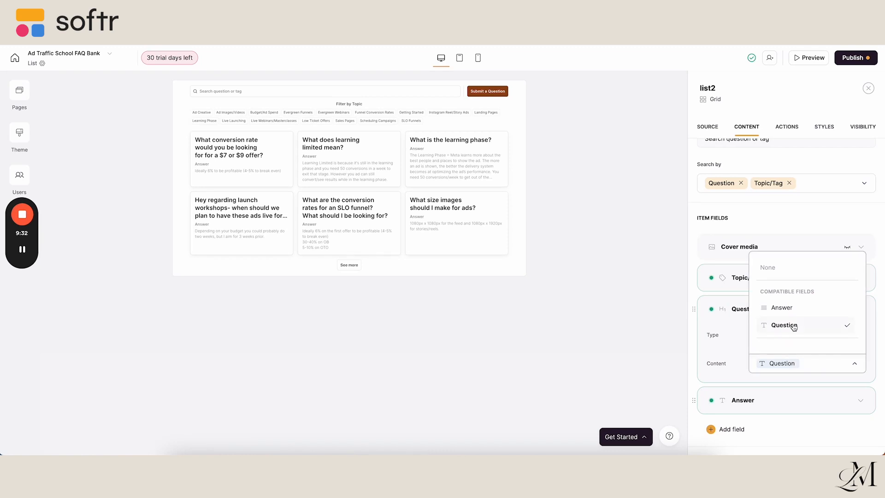
left_click(737, 338)
scroll(760, 359, "down", 1)
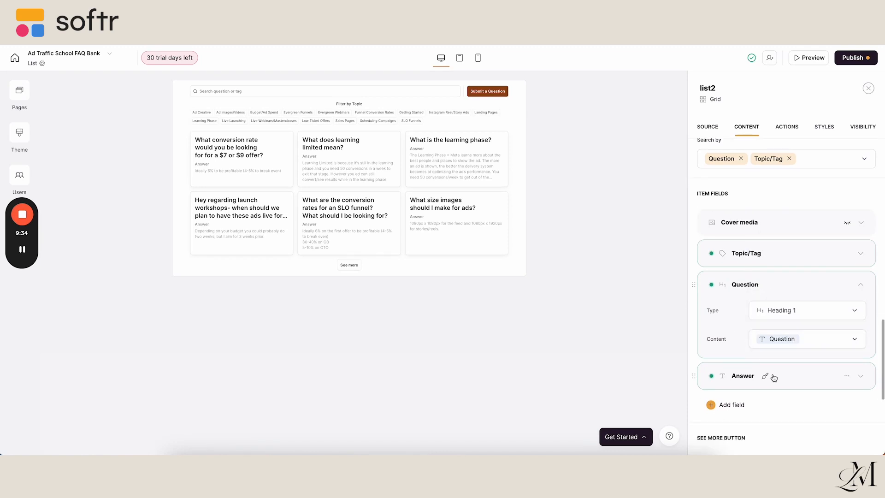
left_click(799, 377)
scroll(800, 372, "down", 3)
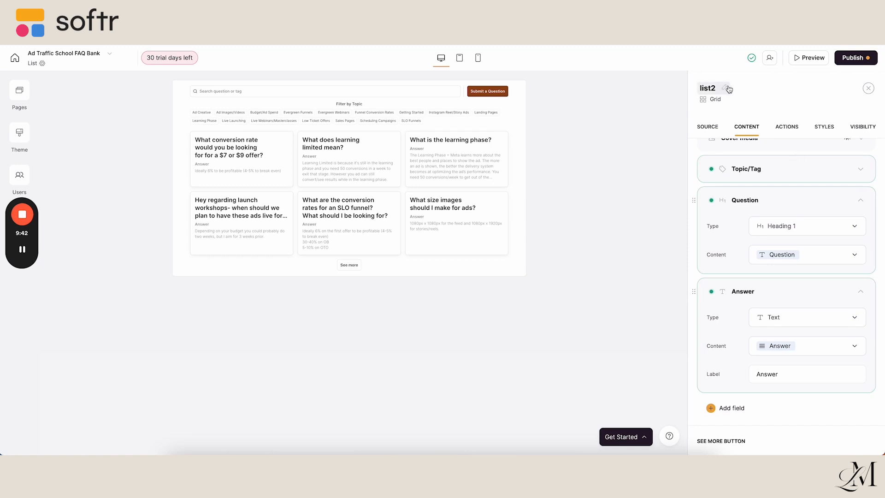
Review the See more button's label and the embed code option for the list block
scroll(802, 249, "down", 4)
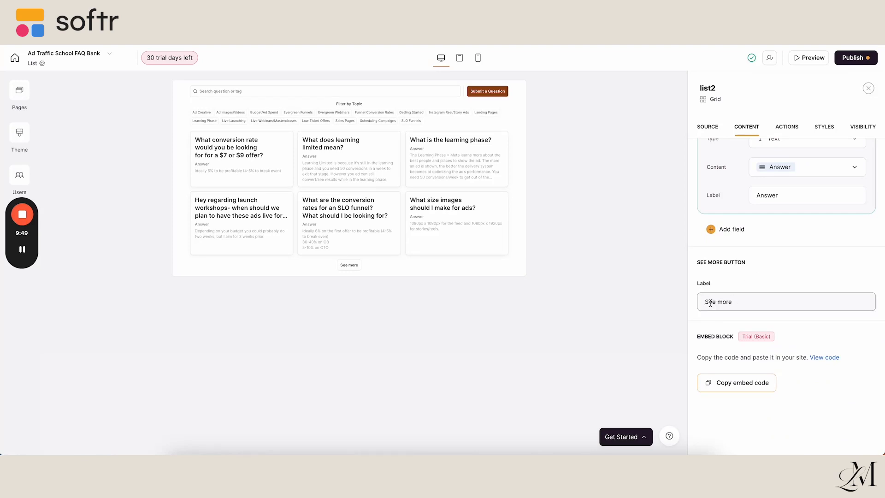
left_click_drag(707, 302, 747, 303)
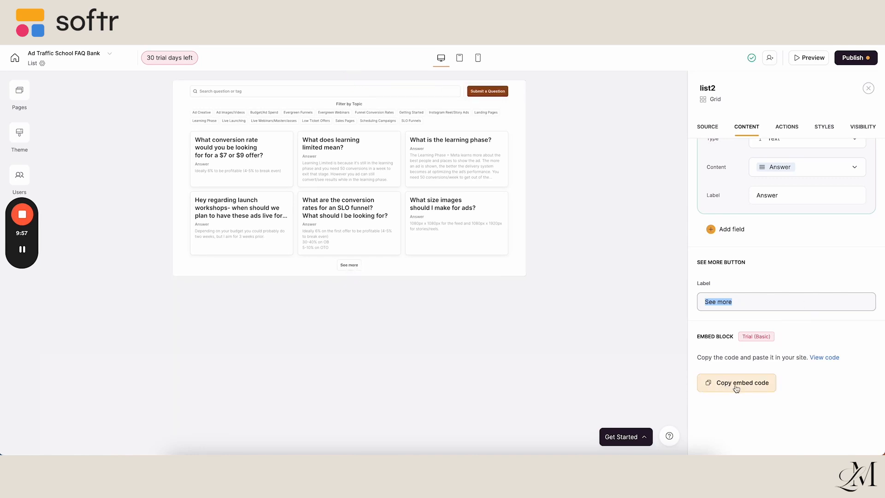
left_click(767, 388)
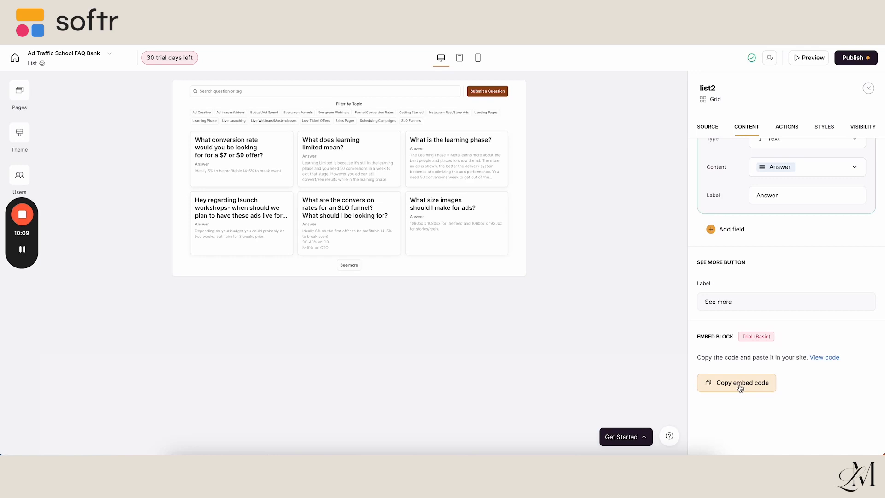
View the list block's actions and the action types offered for the Submit a Question topbar button, keeping Add record
left_click(795, 131)
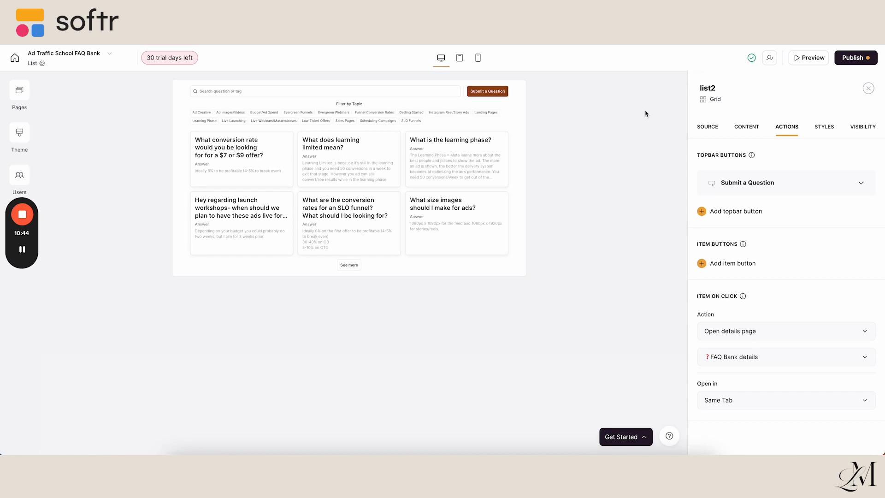
left_click(862, 182)
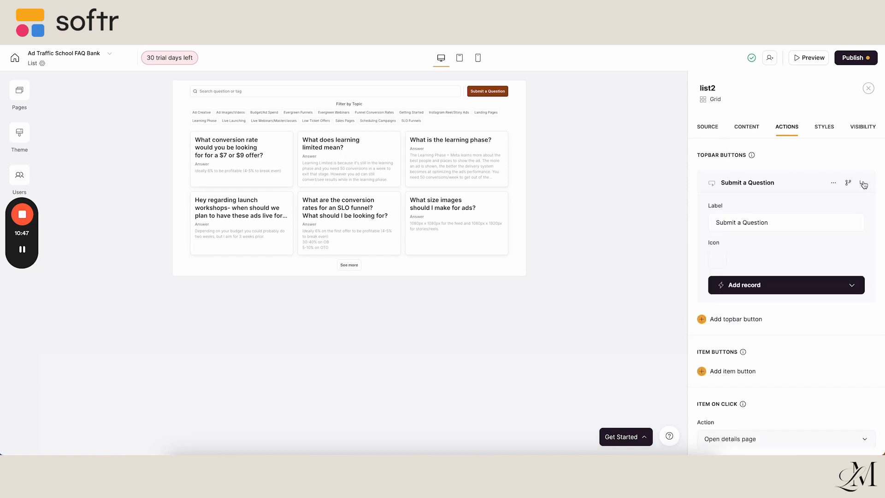
left_click(783, 223)
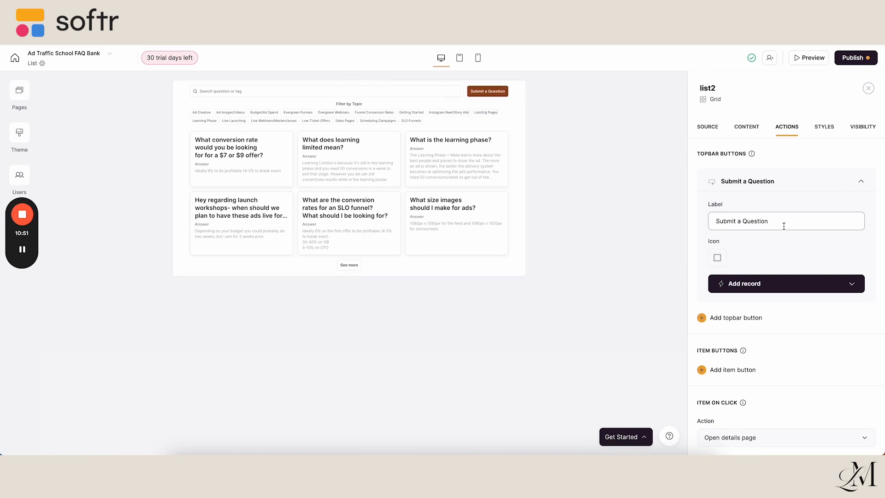
scroll(784, 225, "down", 1)
scroll(752, 264, "down", 1)
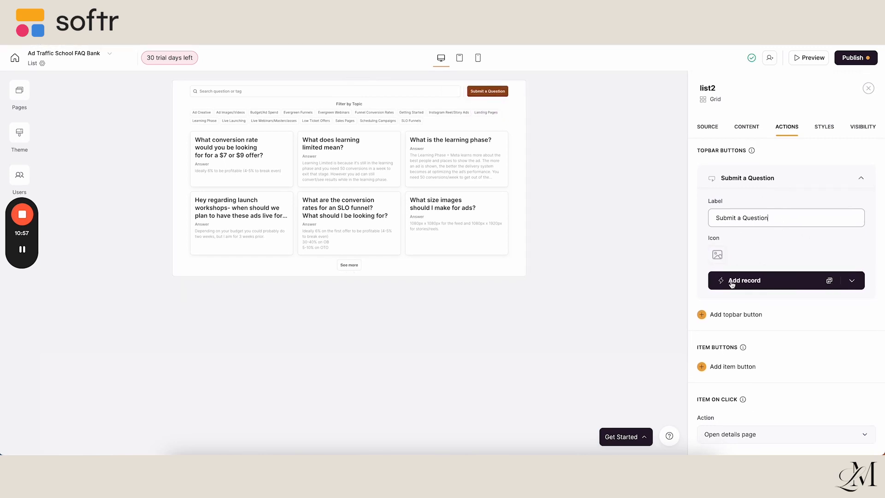
left_click(837, 281)
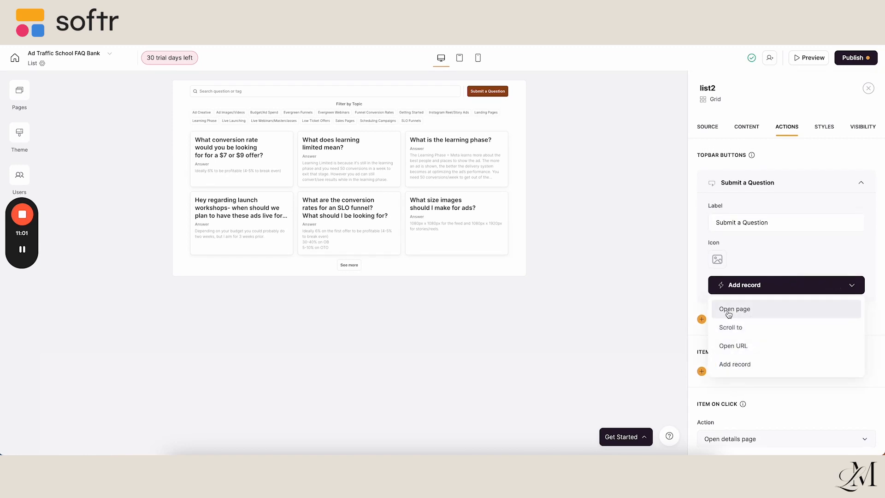
scroll(733, 315, "down", 1)
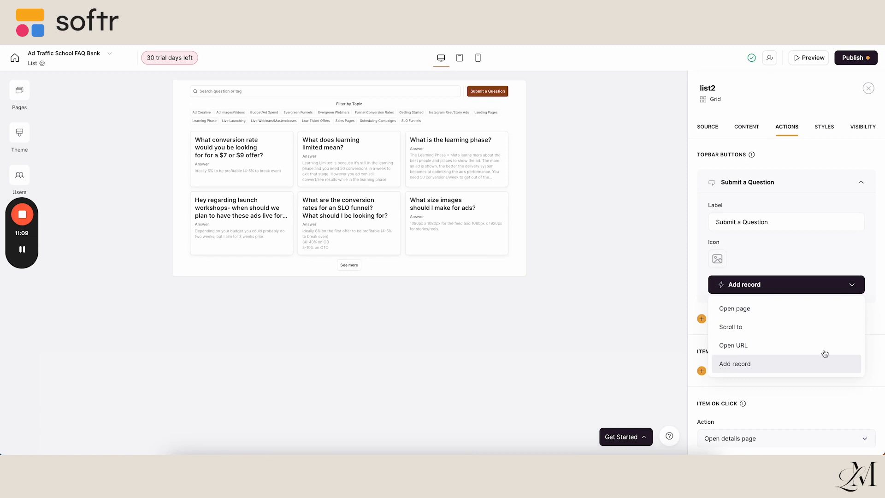
left_click(881, 290)
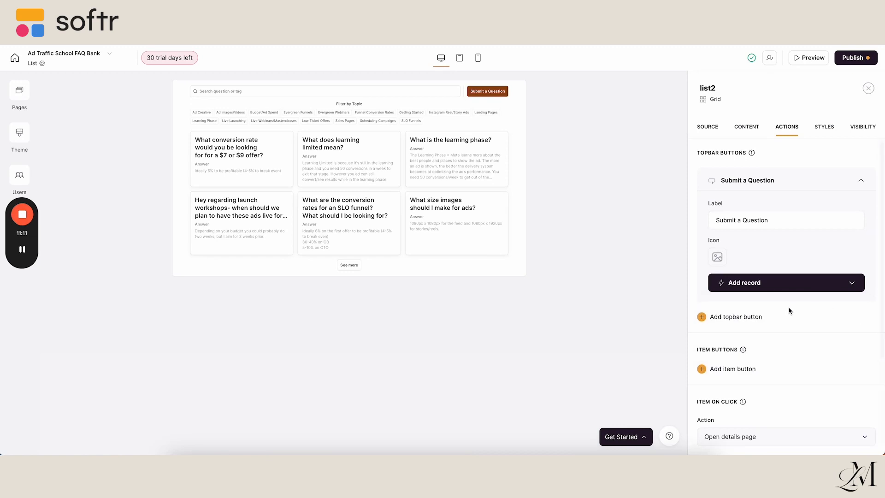
Examine the Submit a Question button's Add record settings, including its question field, modal title, button labels and success message
left_click(854, 281)
scroll(854, 282, "down", 1)
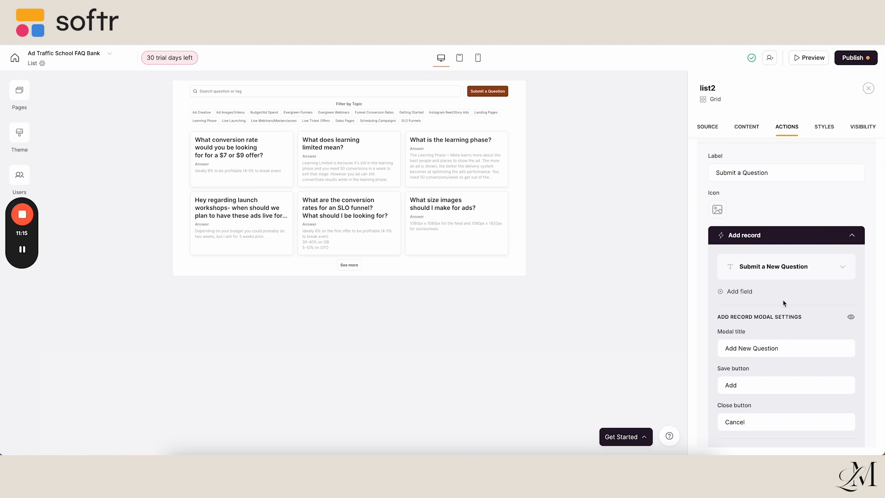
scroll(783, 302, "down", 1)
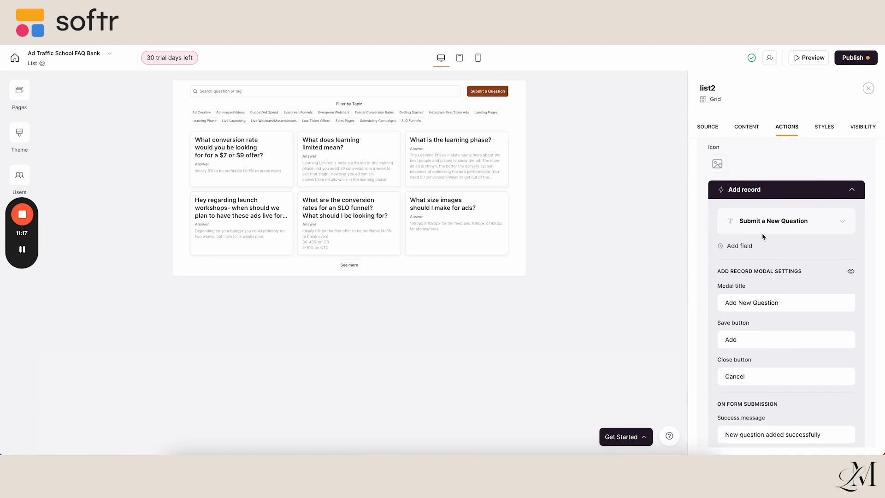
left_click(841, 222)
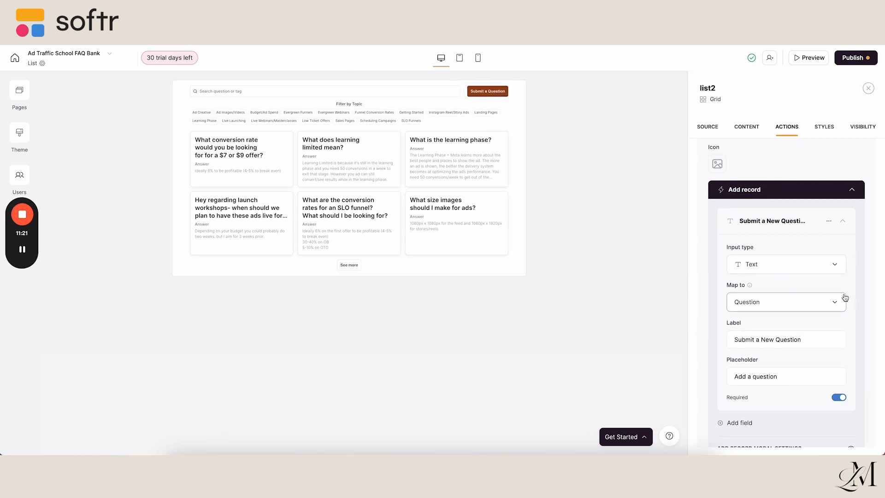
scroll(779, 344, "down", 3)
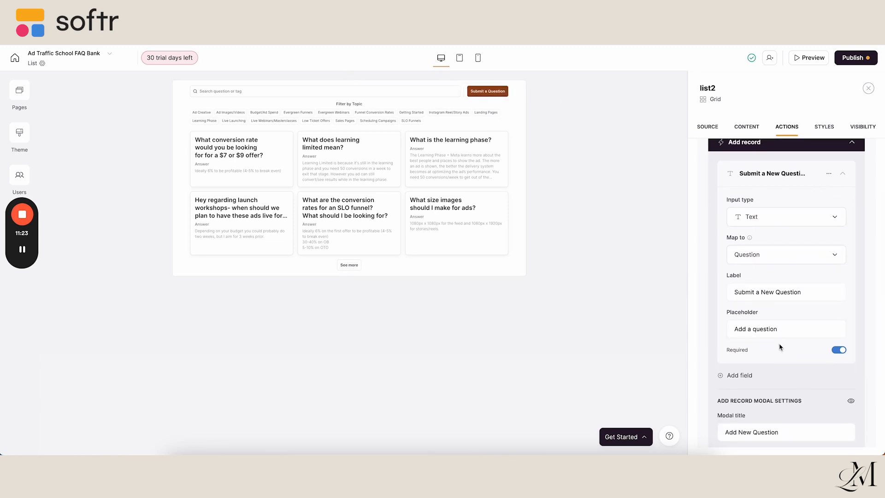
scroll(784, 319, "down", 4)
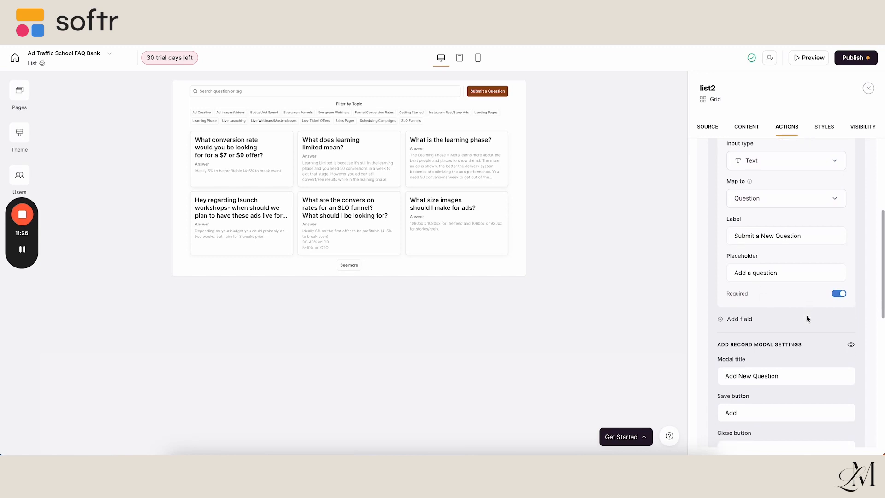
scroll(807, 319, "down", 2)
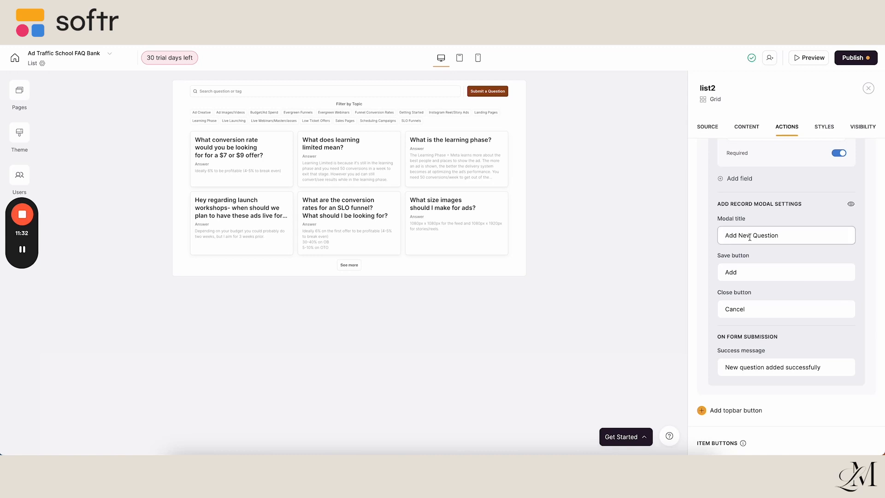
scroll(725, 265, "down", 1)
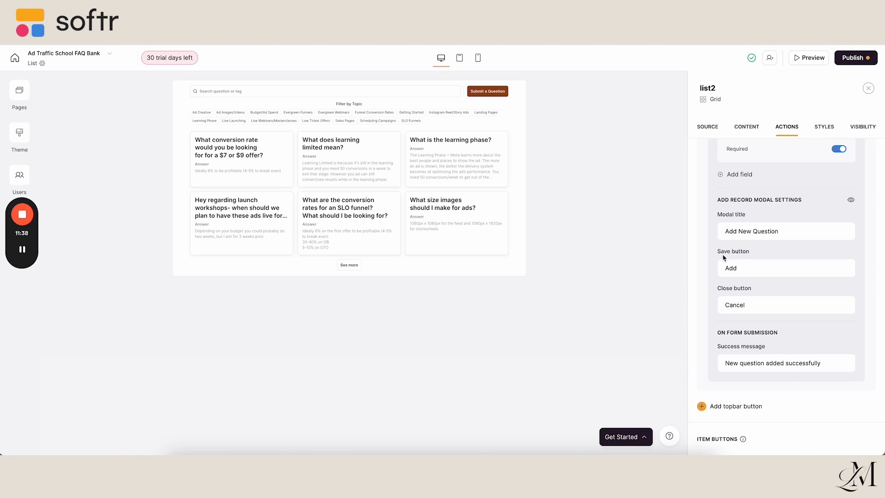
Change the success message for the Submit a Question form to "New question added successfully!"
left_click(738, 266)
left_click_drag(726, 271, 767, 271)
left_click(759, 288)
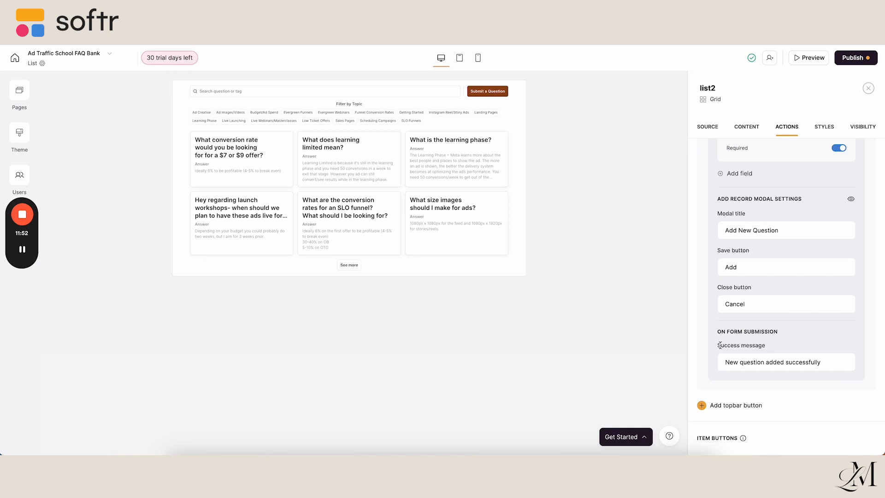
left_click_drag(718, 345, 766, 347)
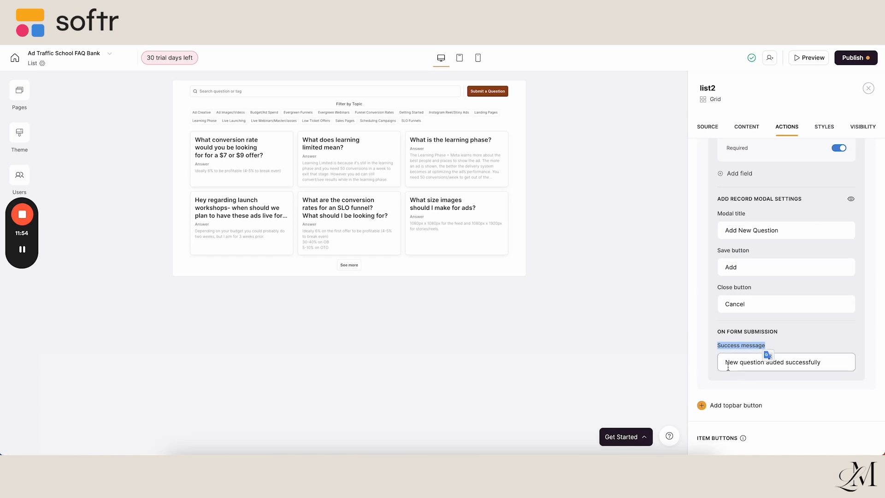
triple_click(751, 364)
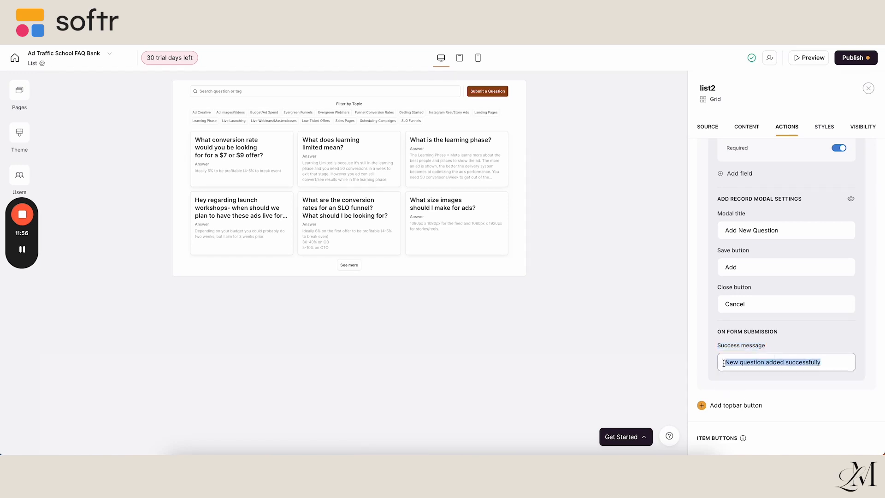
left_click(840, 361)
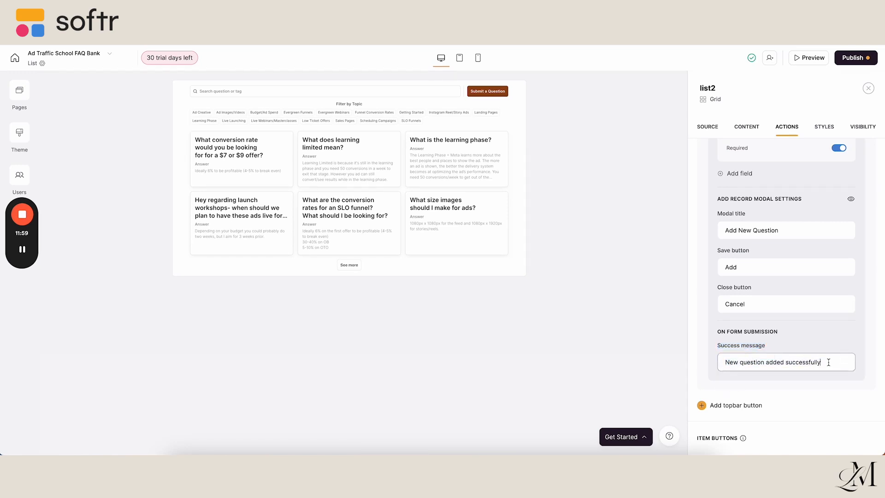
type("!")
left_click(808, 338)
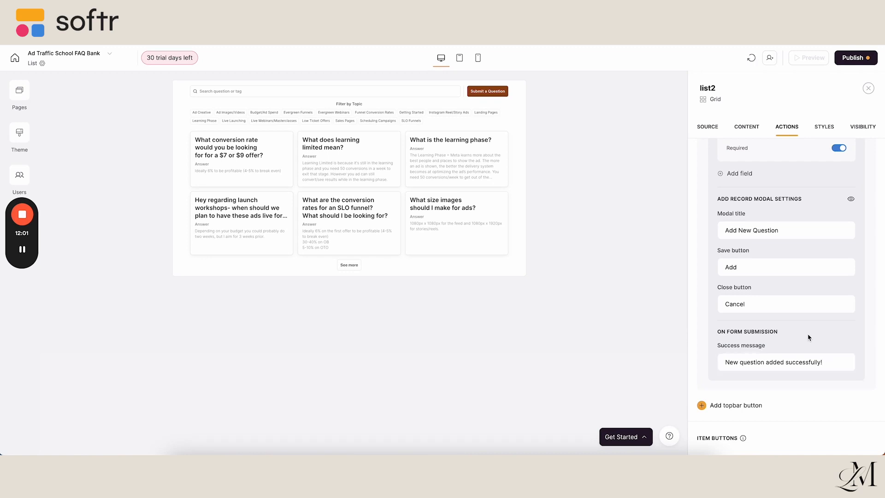
Review the list block's item on-click settings, including the available actions, the details page destination and where it opens
scroll(808, 338, "down", 5)
scroll(807, 338, "down", 1)
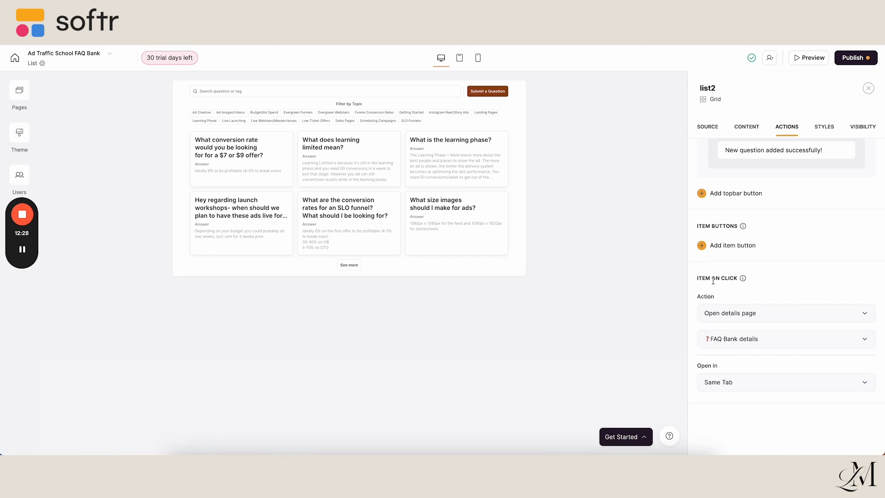
mouse_move(744, 279)
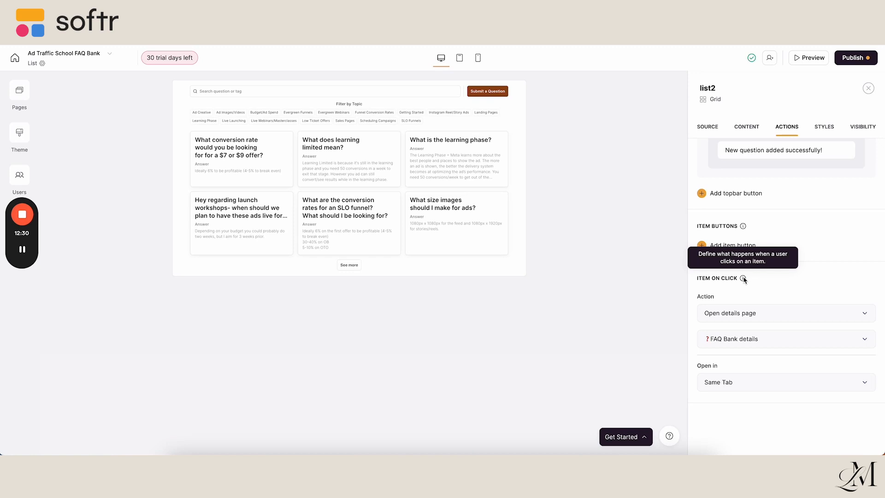
left_click(736, 313)
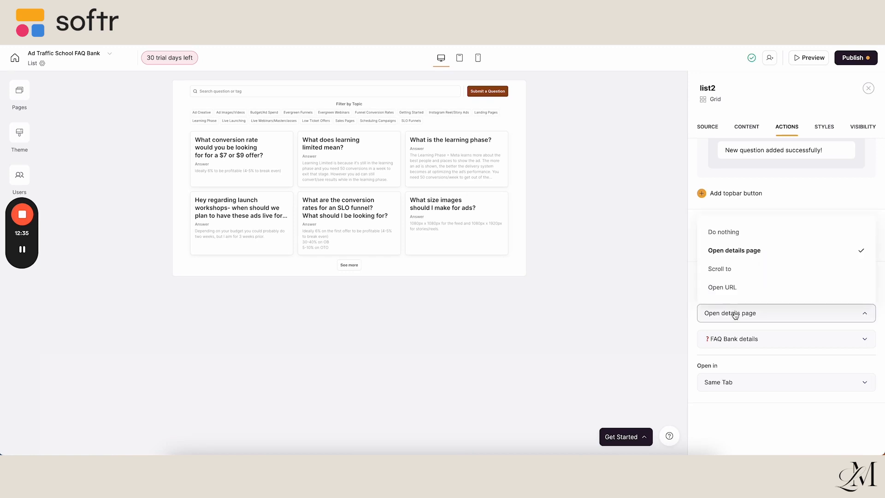
left_click(734, 340)
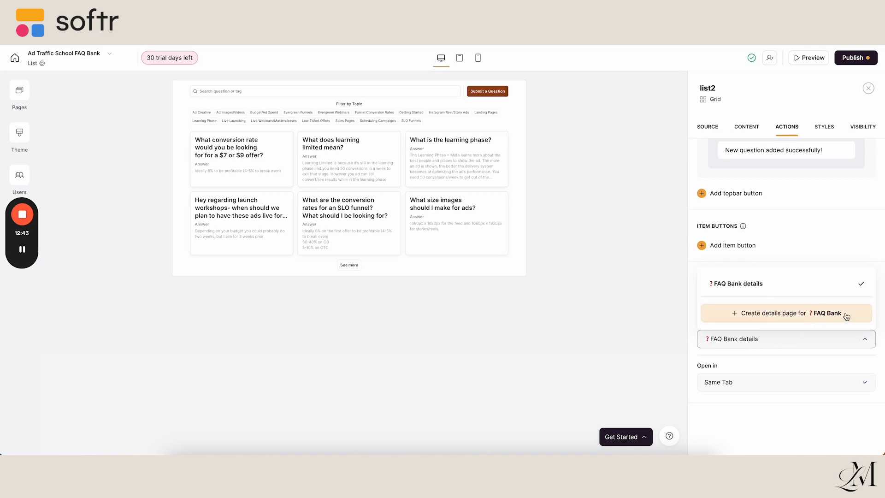
left_click(751, 343)
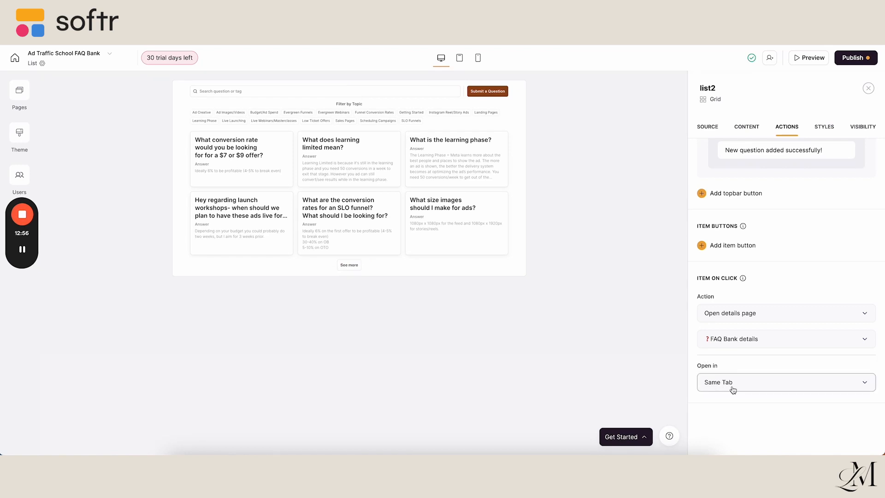
Look over the list block's style and visibility settings, then return to its data source settings
scroll(743, 387, "up", 10)
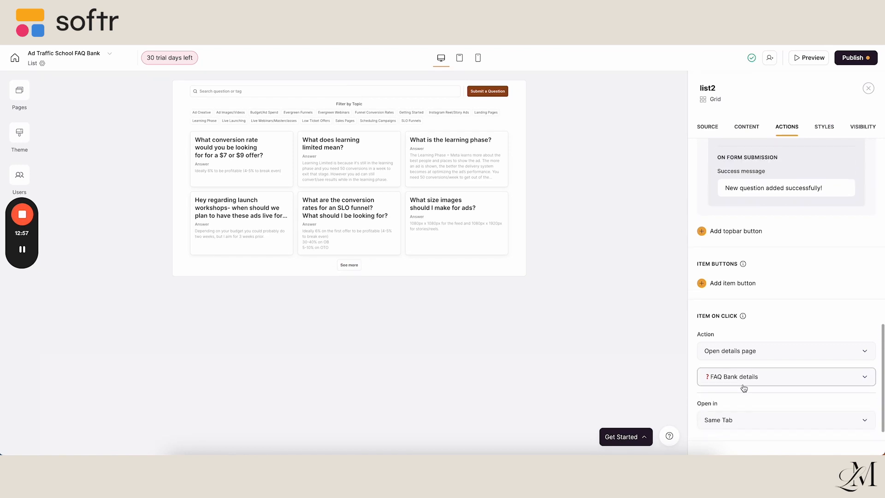
left_click(825, 127)
scroll(756, 231, "down", 3)
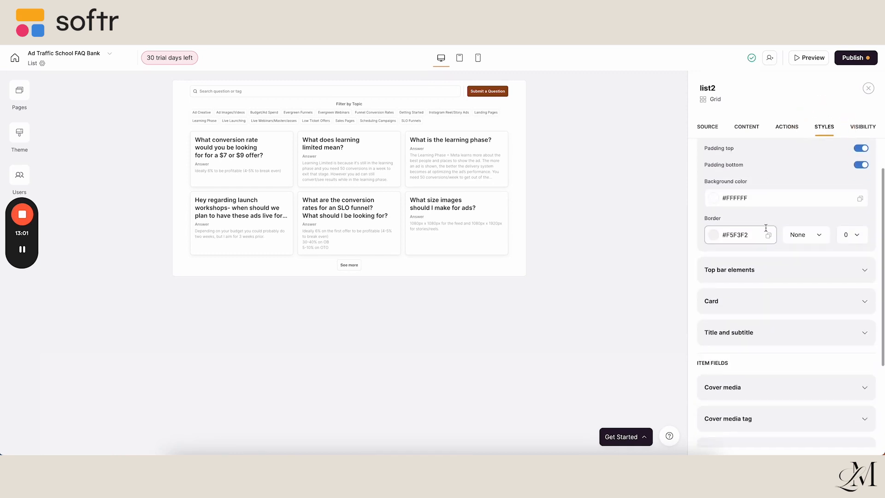
scroll(768, 232, "up", 3)
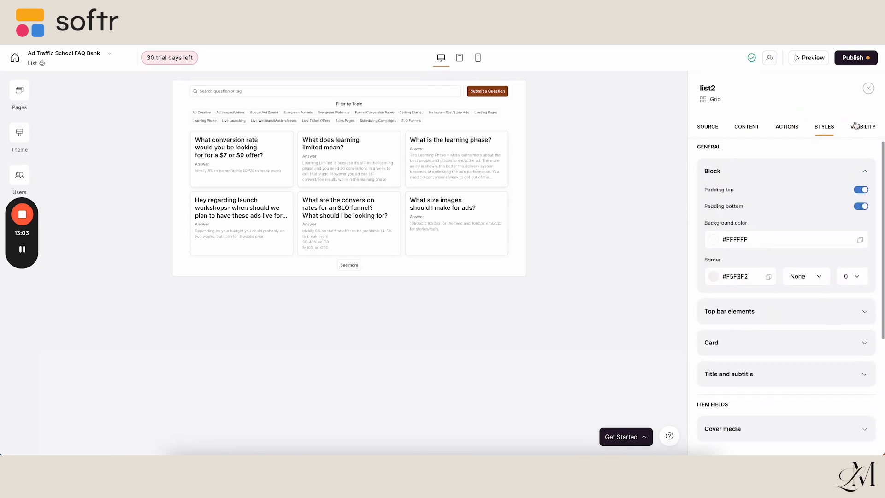
left_click(876, 133)
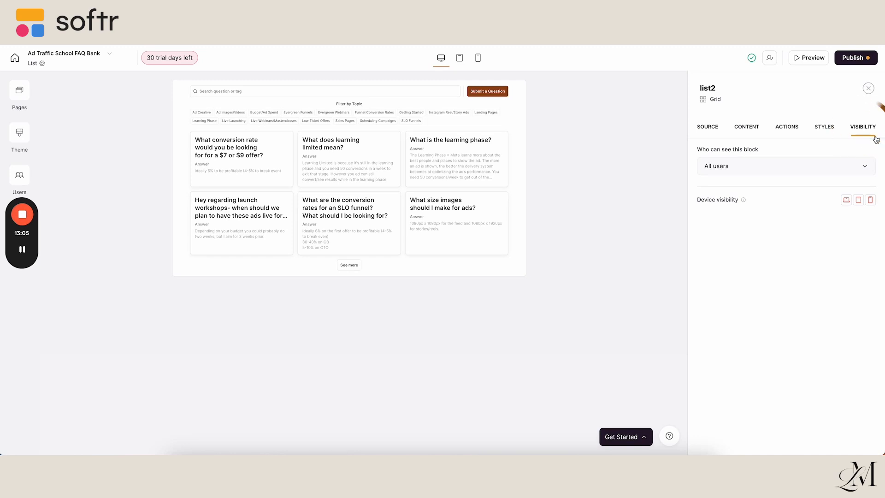
left_click(708, 129)
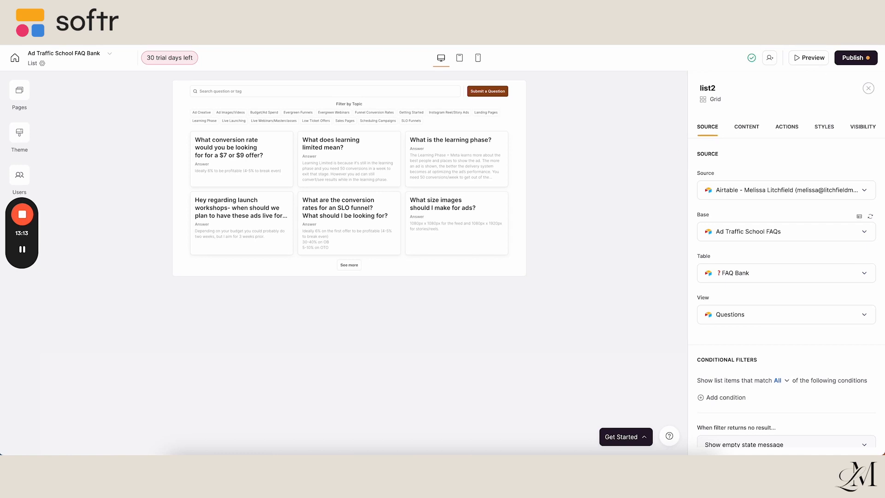
Preview the app, filter the questions by Getting Started and open the question about creating an ad for Instagram Reels/stories
left_click(858, 62)
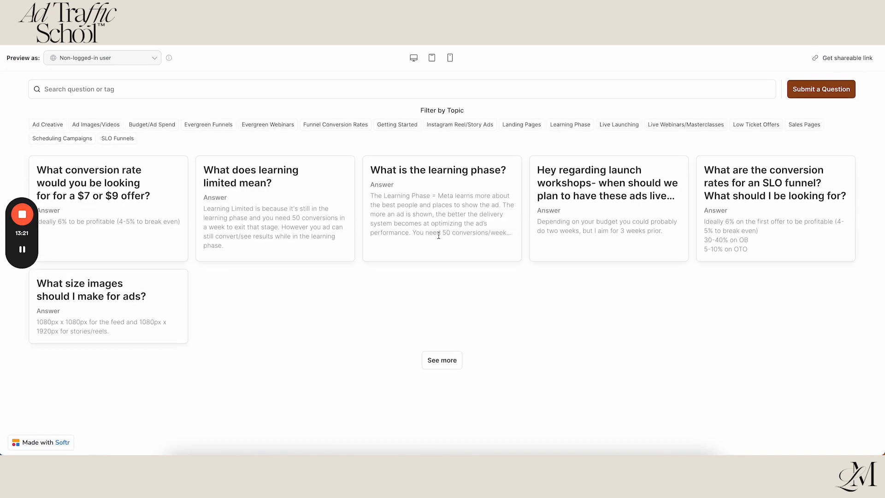
left_click(395, 129)
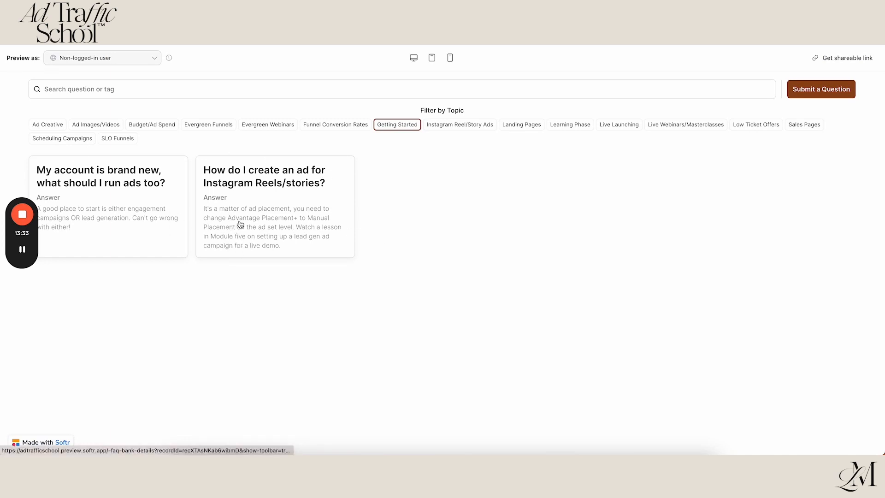
left_click(310, 214)
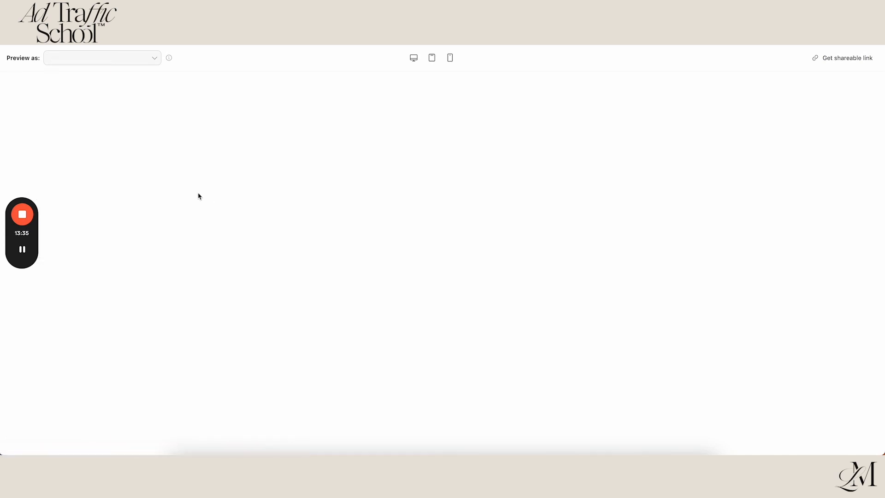